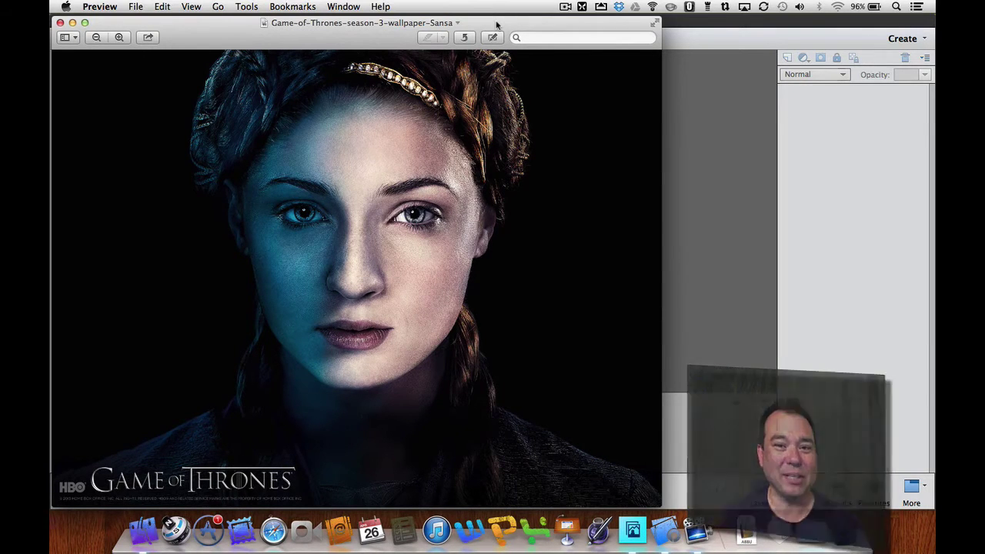
- Open the portrait Tommerton2010two.jpg from Photoshop Elements with Camera Raw as the format
click(723, 45)
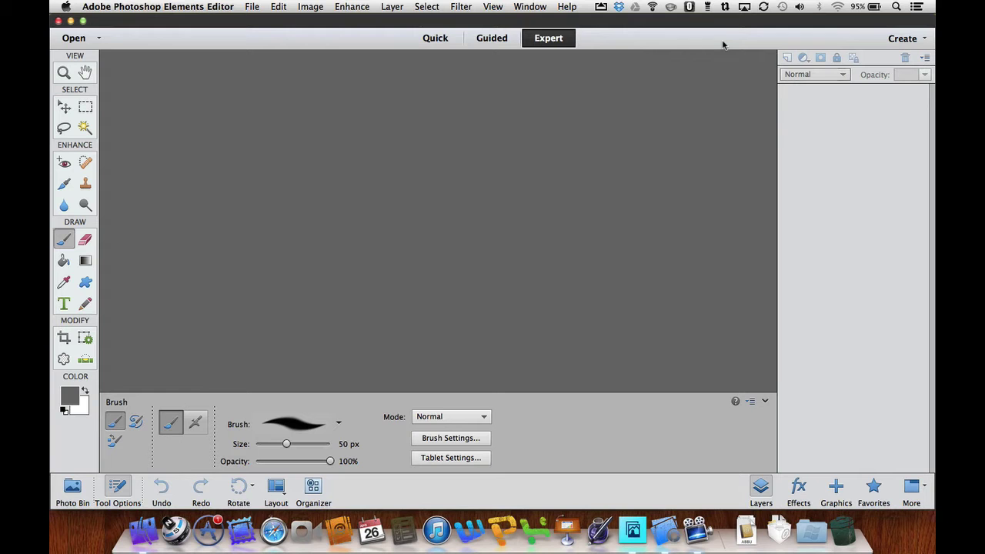
click(251, 7)
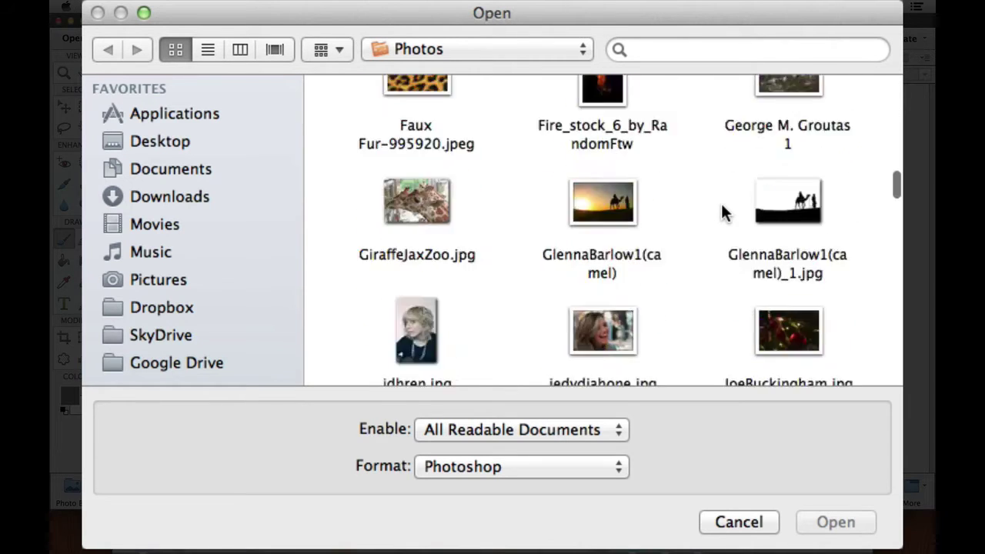
scroll(722, 206, down, 10)
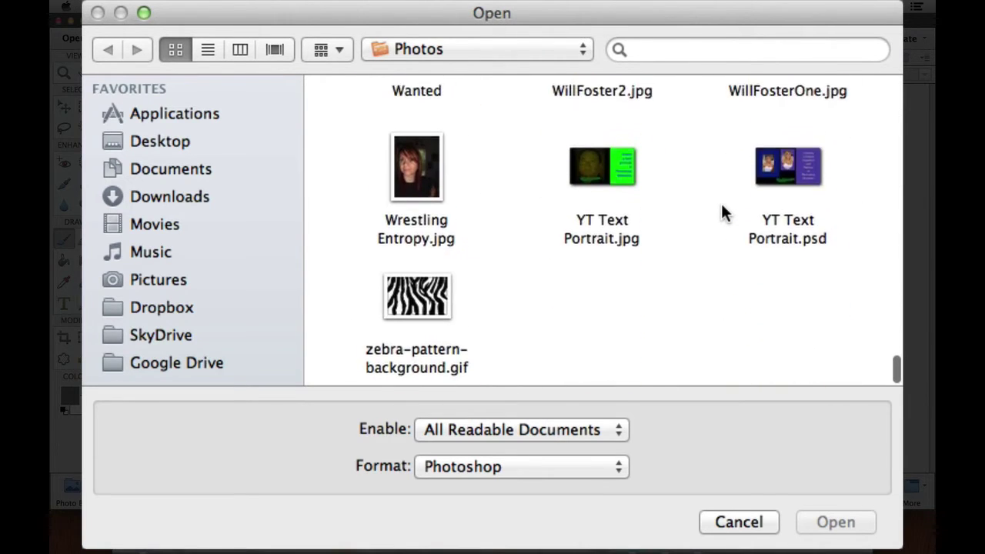
scroll(722, 207, up, 4)
scroll(720, 211, up, 1)
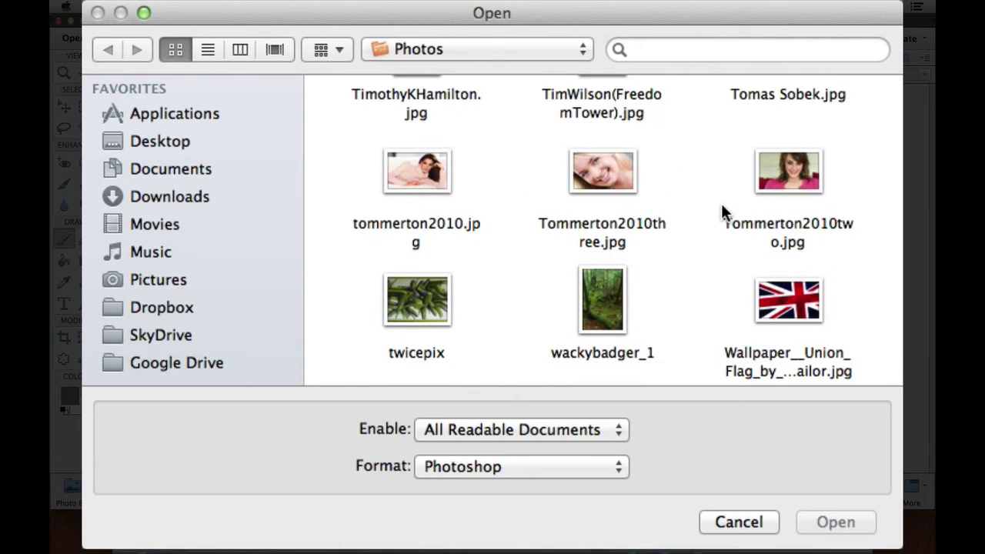
click(810, 168)
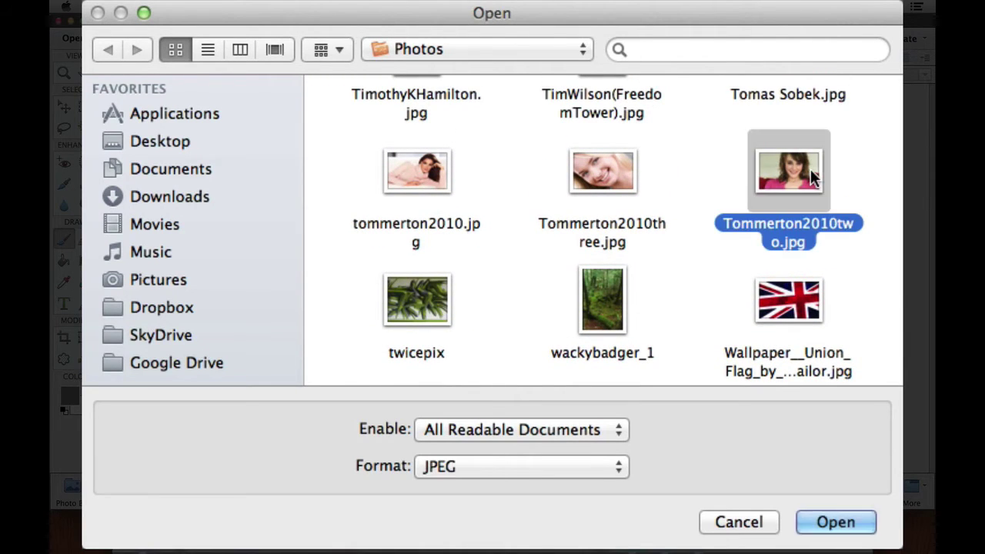
click(553, 467)
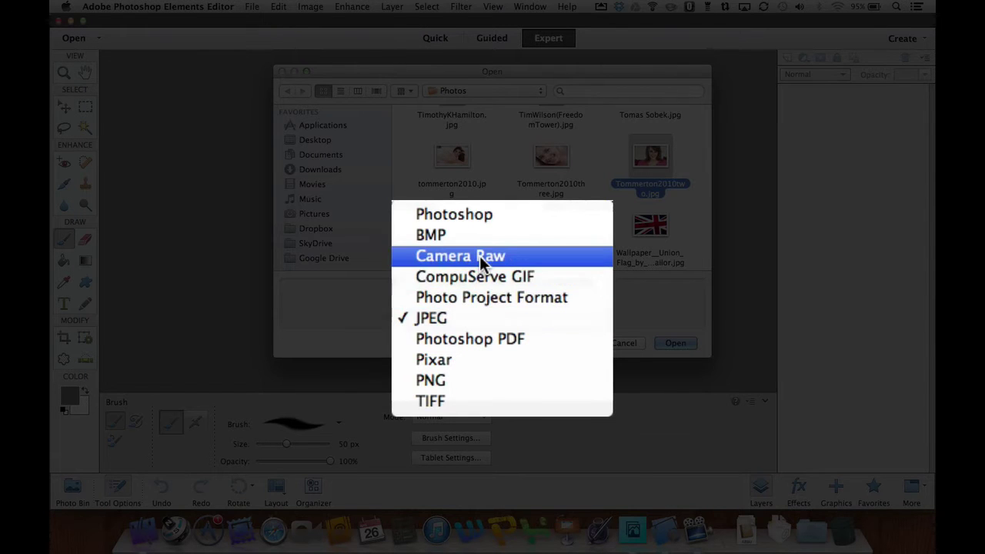
click(480, 255)
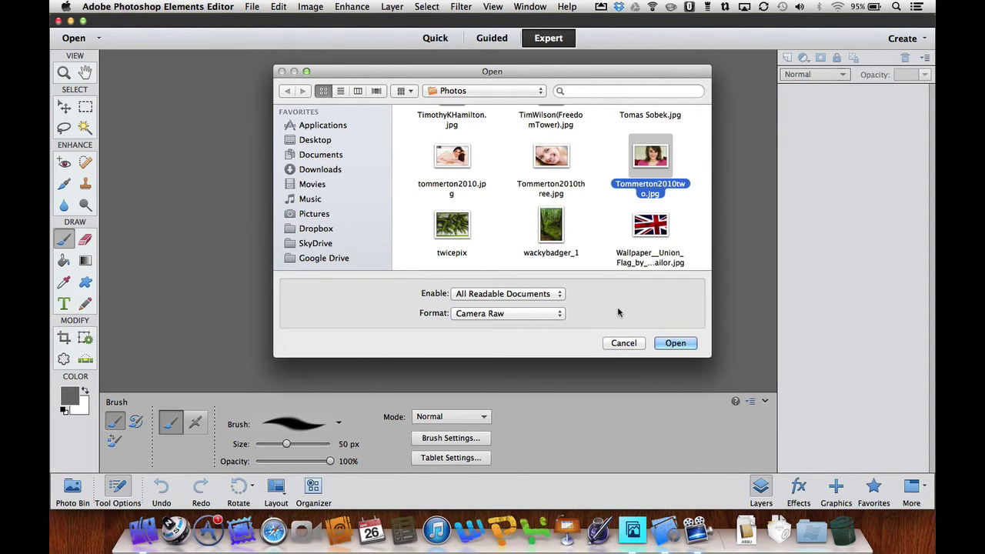
click(673, 343)
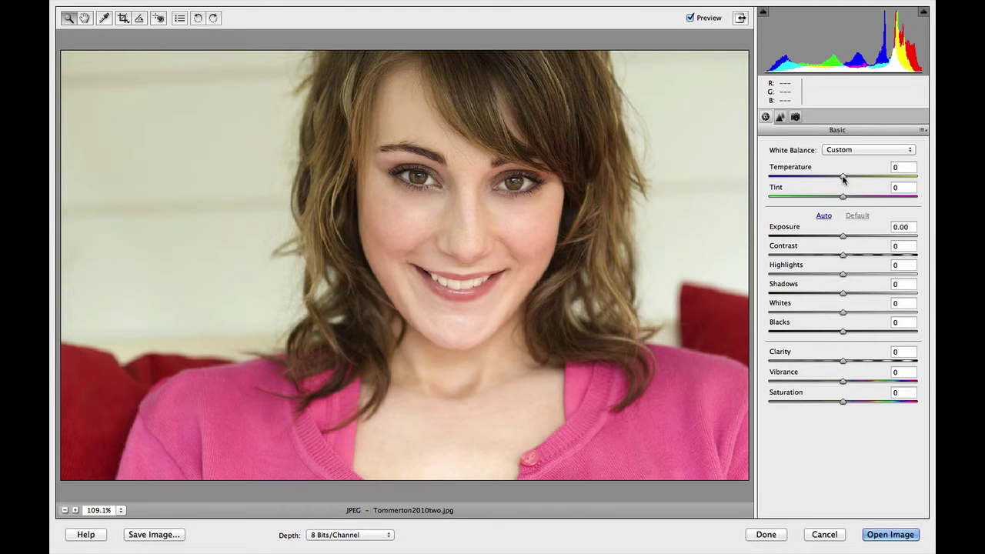
- Set Temperature to +12 and Tint to +38 in the Basic panel
drag(843, 178, 851, 178)
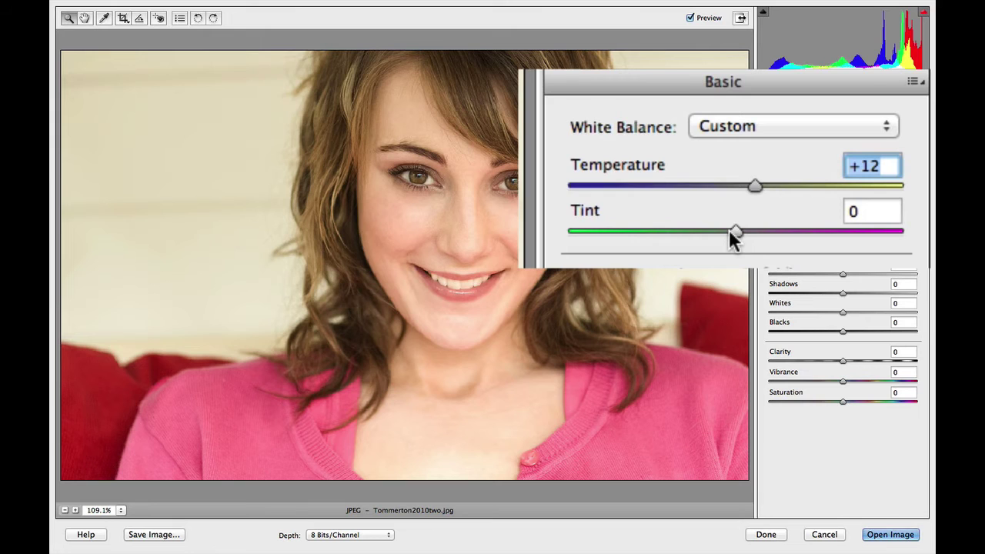
drag(737, 230, 801, 234)
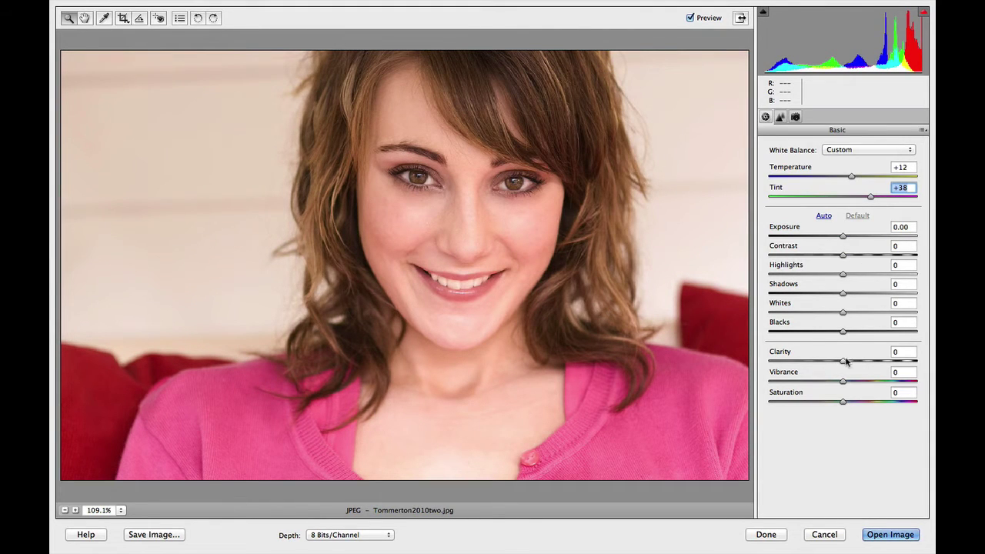
- Set Clarity +73, Vibrance -41, Shadows -78 and Blacks -21 in the Basic panel
drag(736, 381, 855, 384)
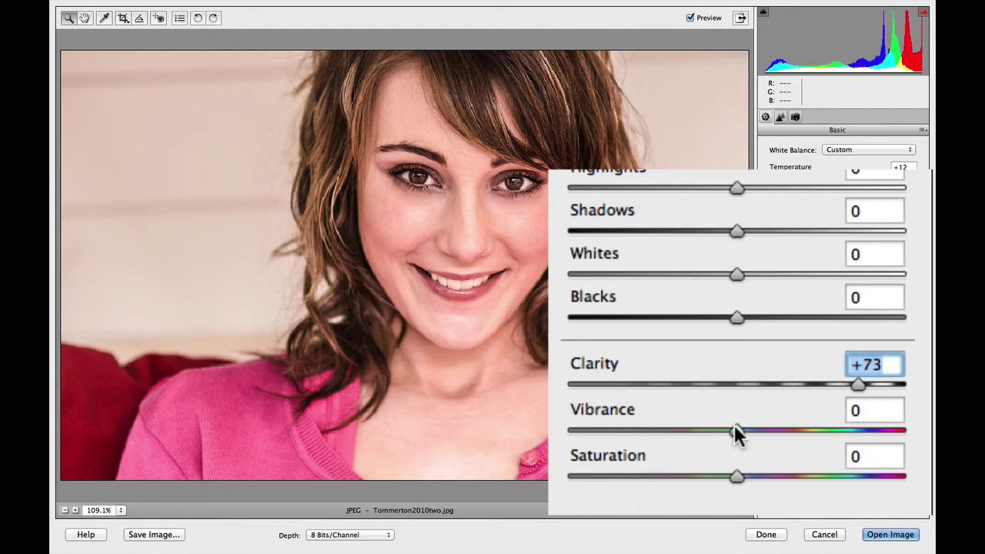
key(Tab)
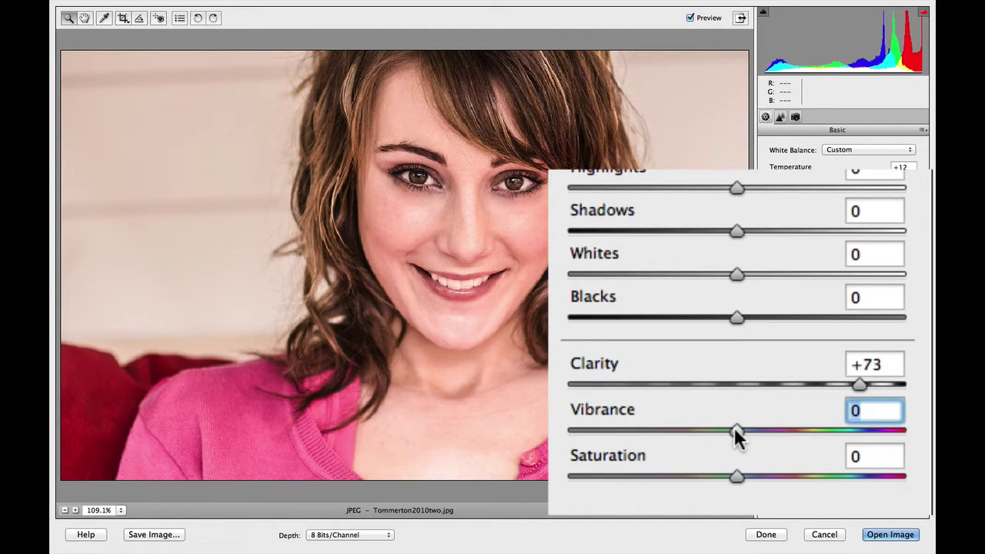
drag(734, 429, 716, 430)
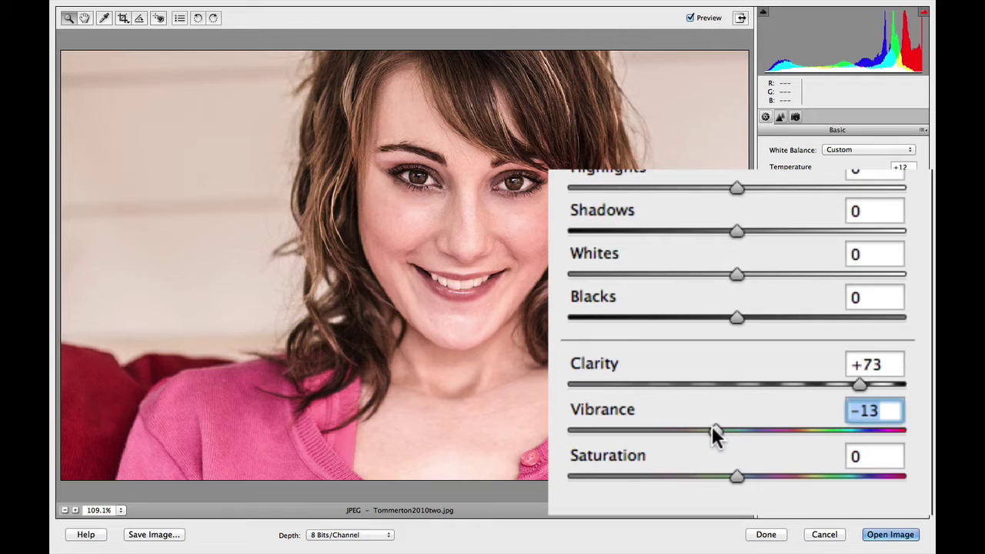
drag(712, 427, 666, 431)
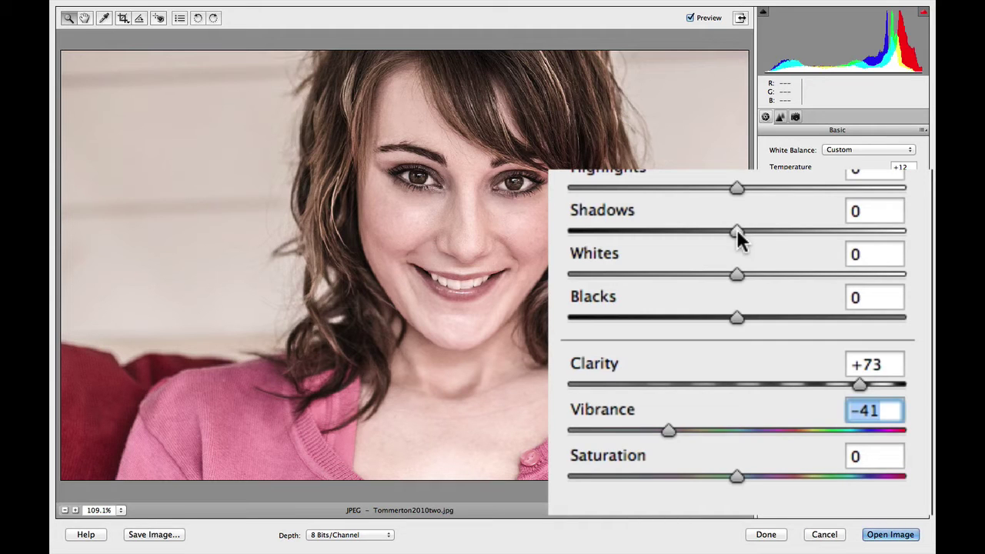
click(737, 231)
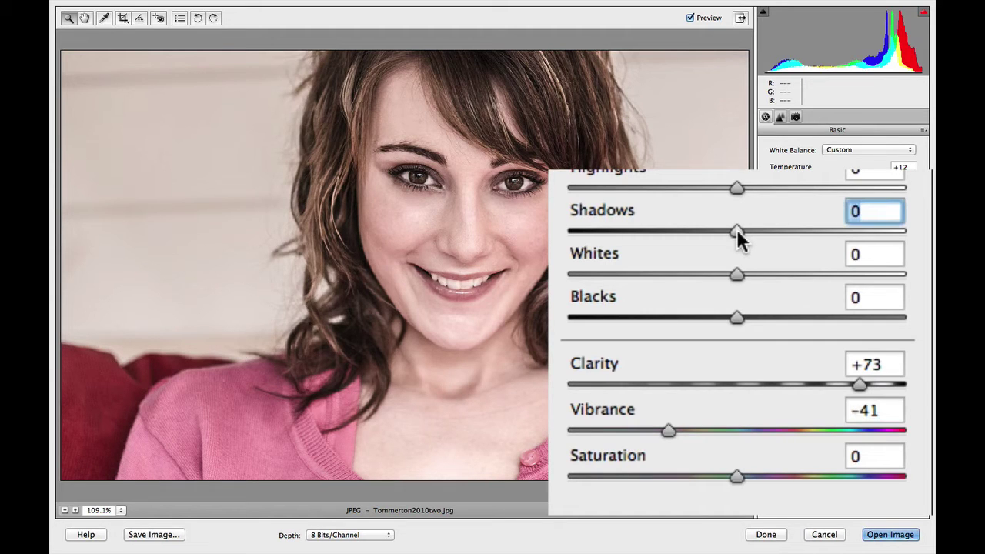
drag(737, 231, 607, 230)
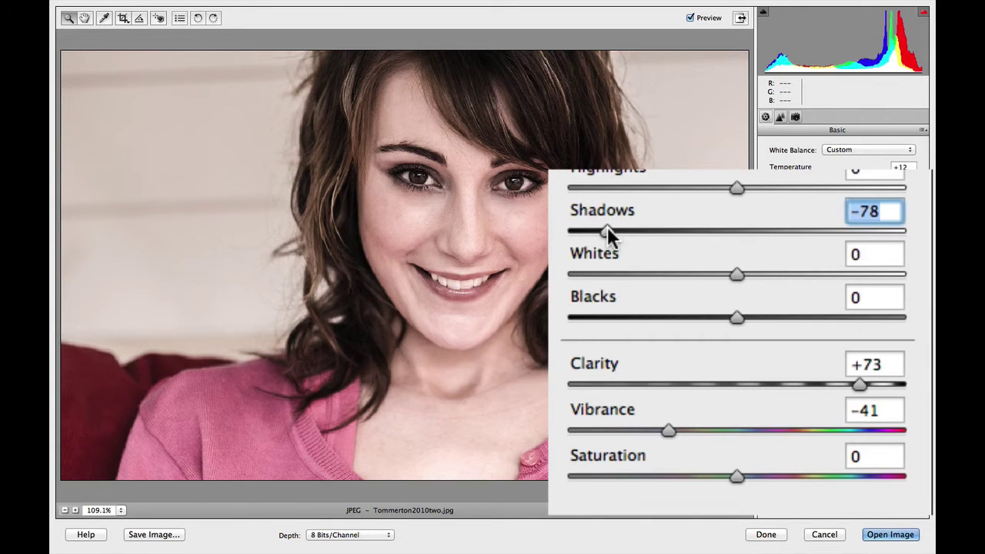
click(734, 316)
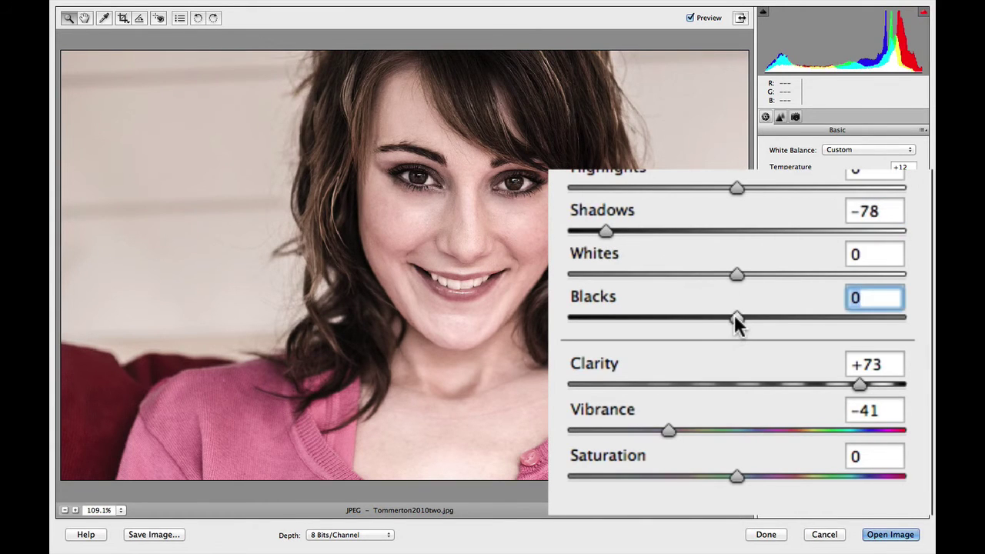
drag(733, 316, 698, 322)
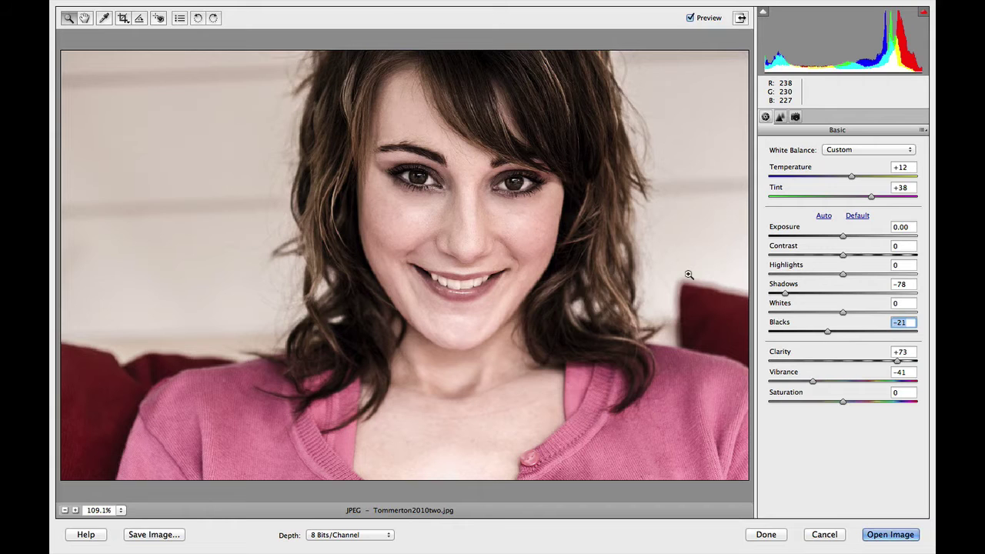
- Open the adjusted photo and add a Levels layer with input levels 18, 0.90 and 230
click(897, 538)
key(v)
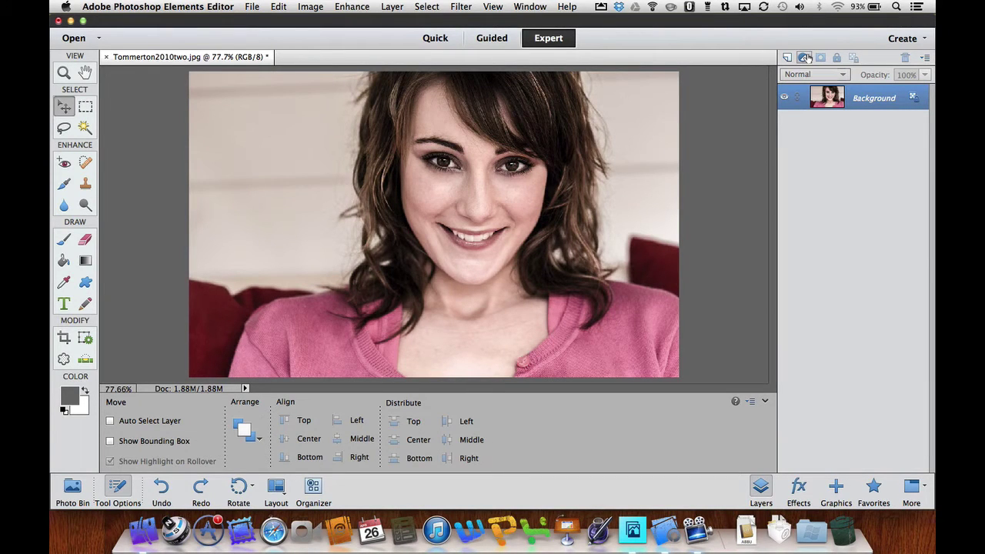
click(805, 58)
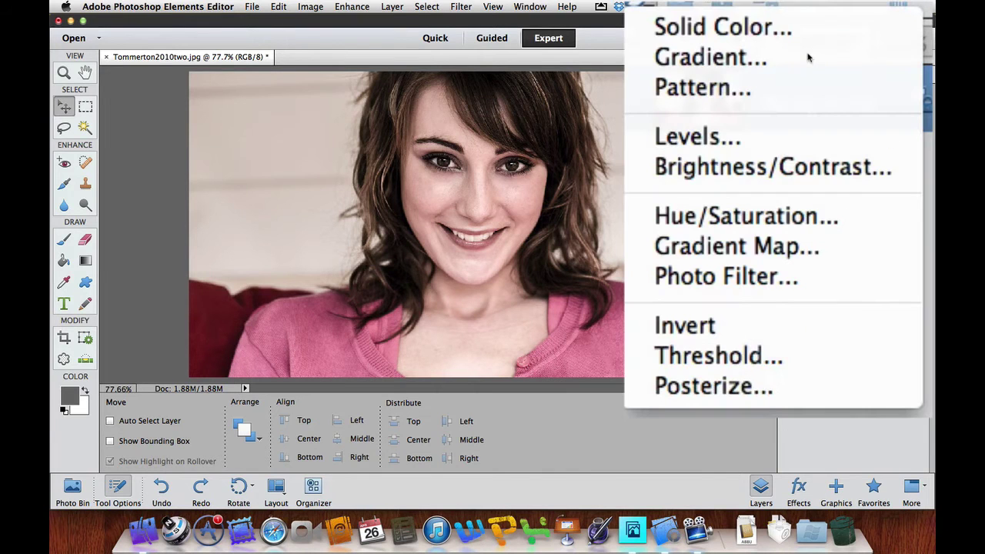
click(675, 139)
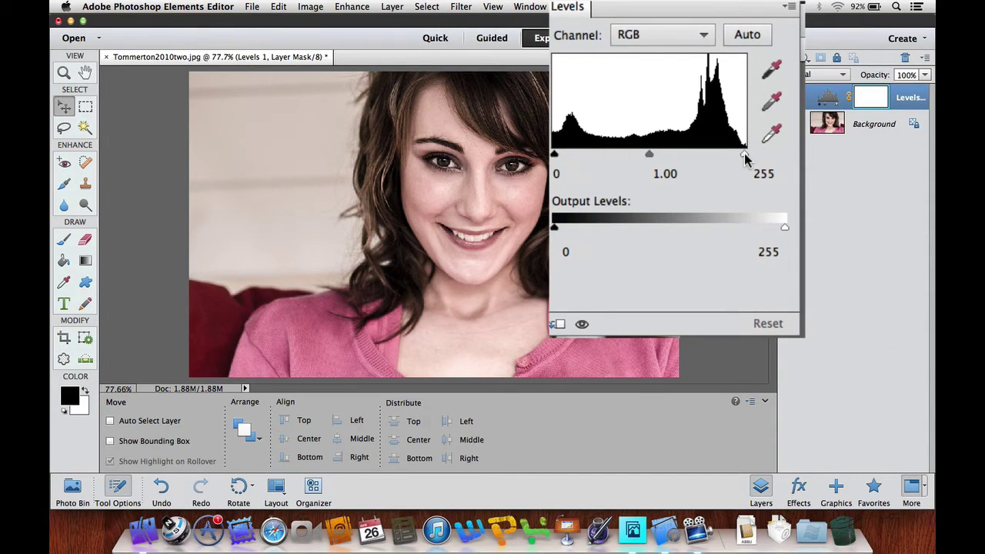
drag(744, 156, 645, 154)
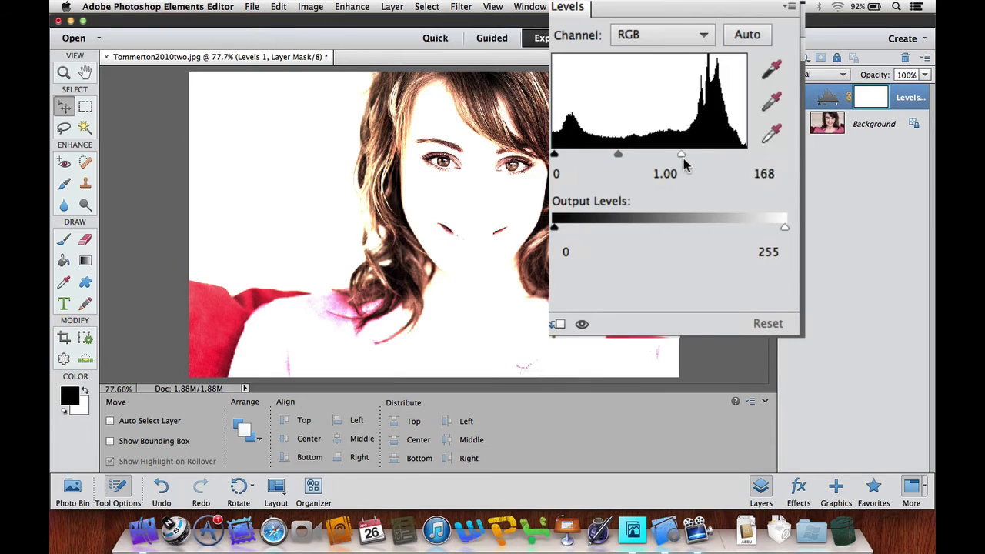
drag(685, 165, 727, 152)
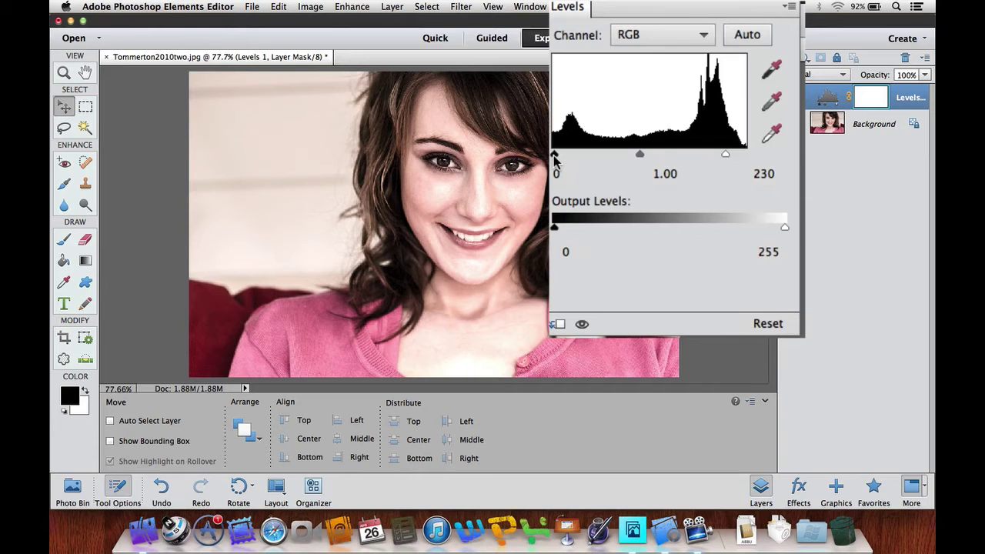
drag(555, 158, 567, 164)
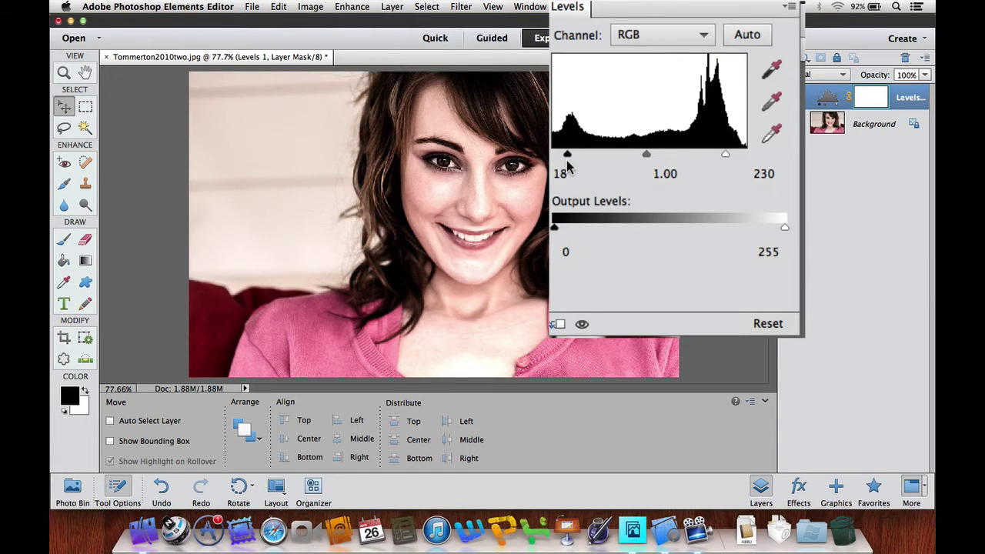
mouse_move(649, 160)
mouse_down()
mouse_move(631, 158)
mouse_move(652, 158)
mouse_up()
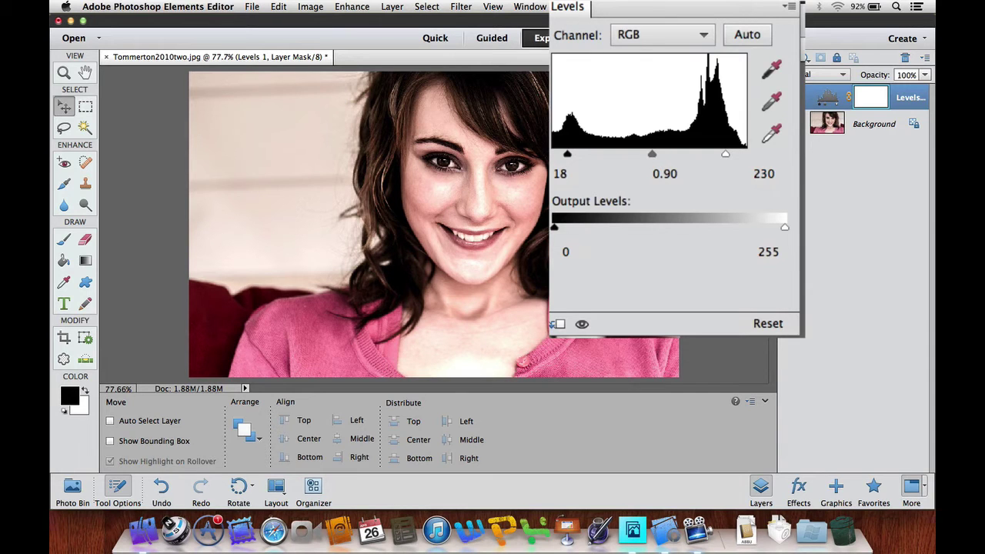
click(596, 21)
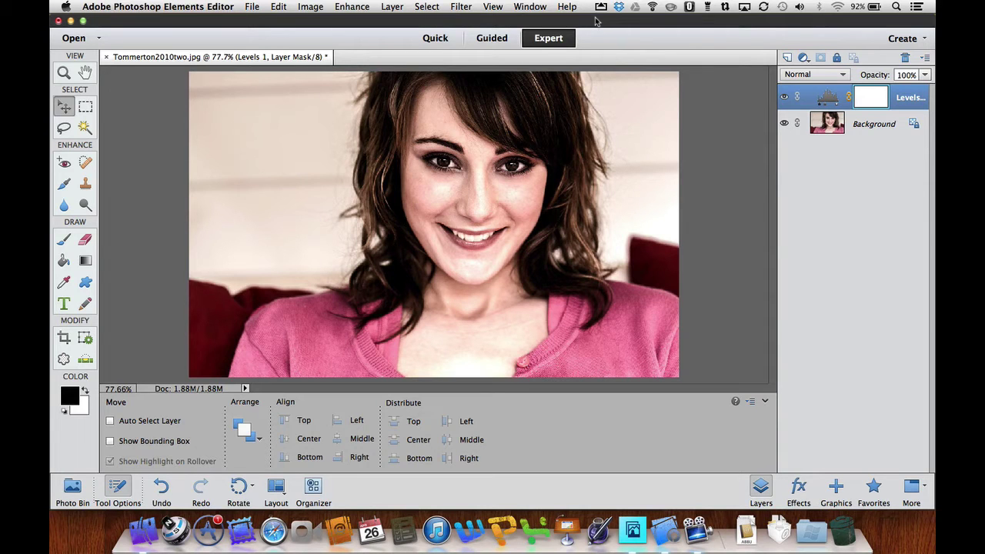
- Add a colorized Hue/Saturation layer with Hue 212, Saturation 57 and Lightness -6
click(803, 59)
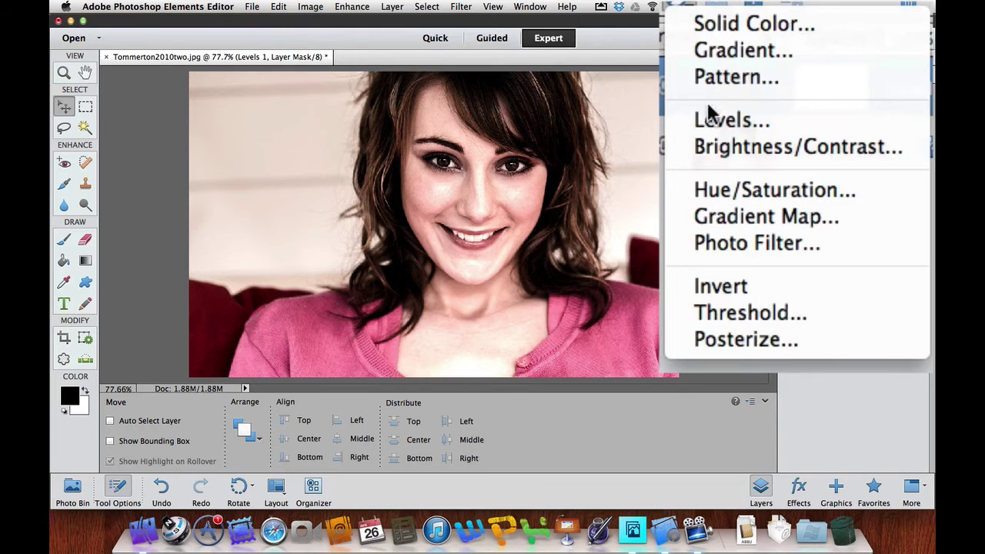
click(724, 189)
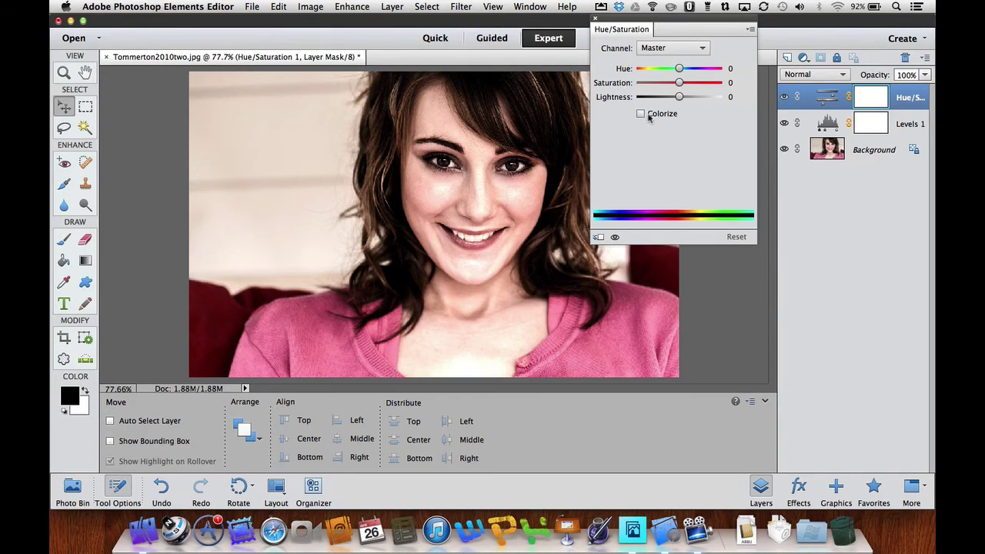
click(609, 165)
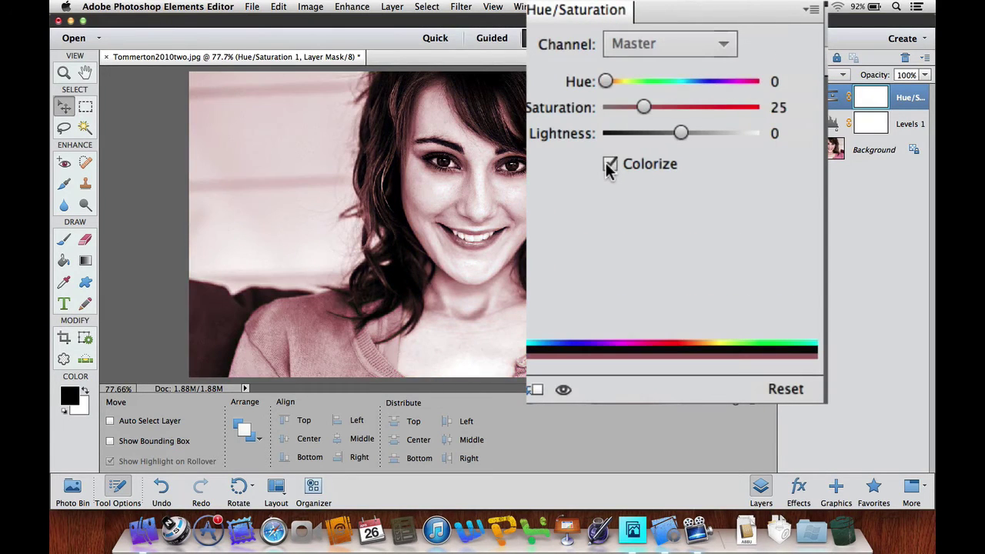
drag(607, 82, 694, 85)
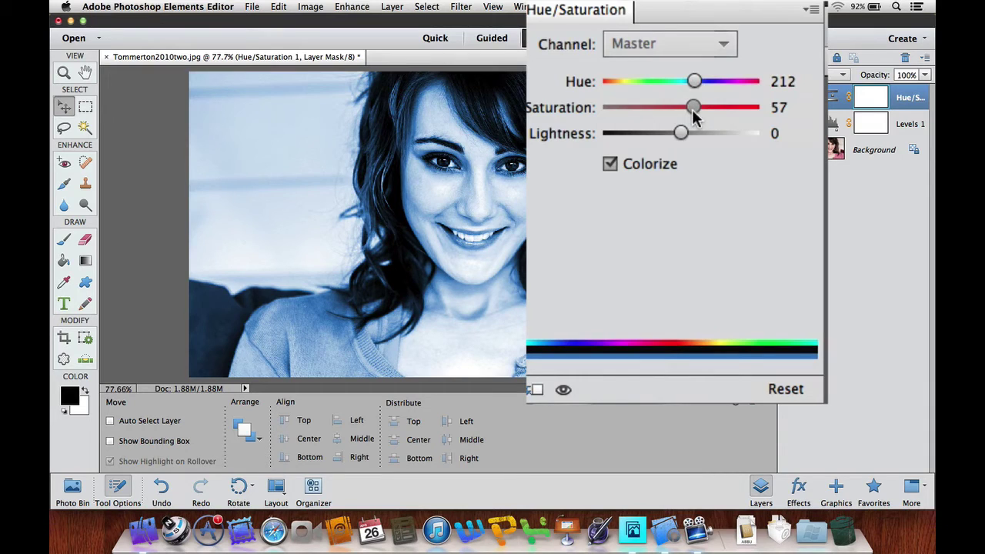
mouse_move(692, 109)
mouse_down()
mouse_move(708, 110)
mouse_move(670, 134)
mouse_move(700, 112)
mouse_move(691, 113)
mouse_up()
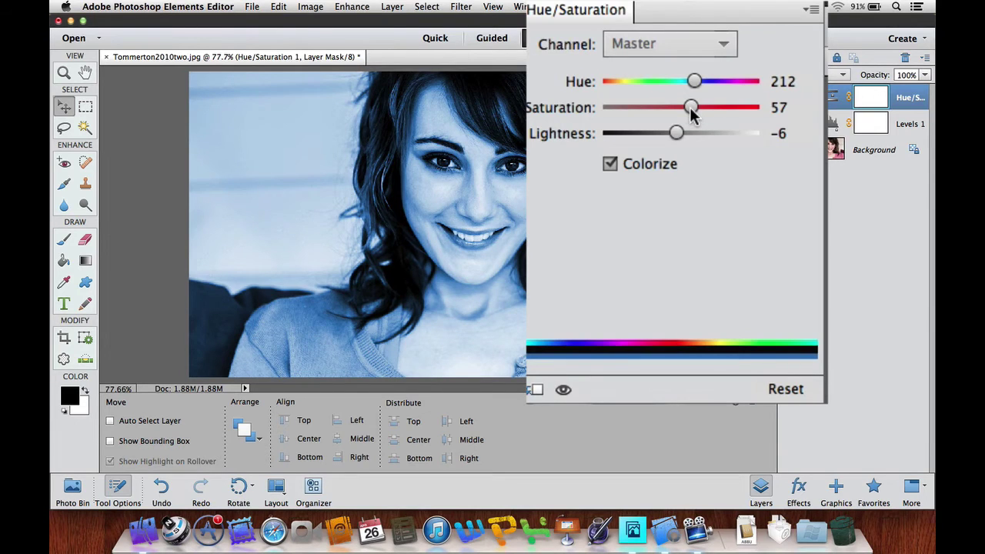
click(596, 19)
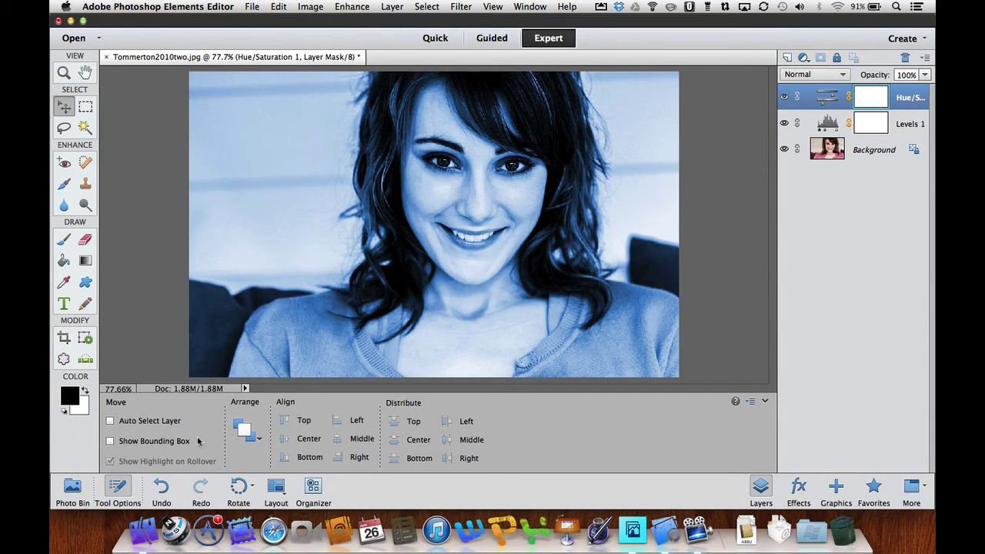
click(668, 530)
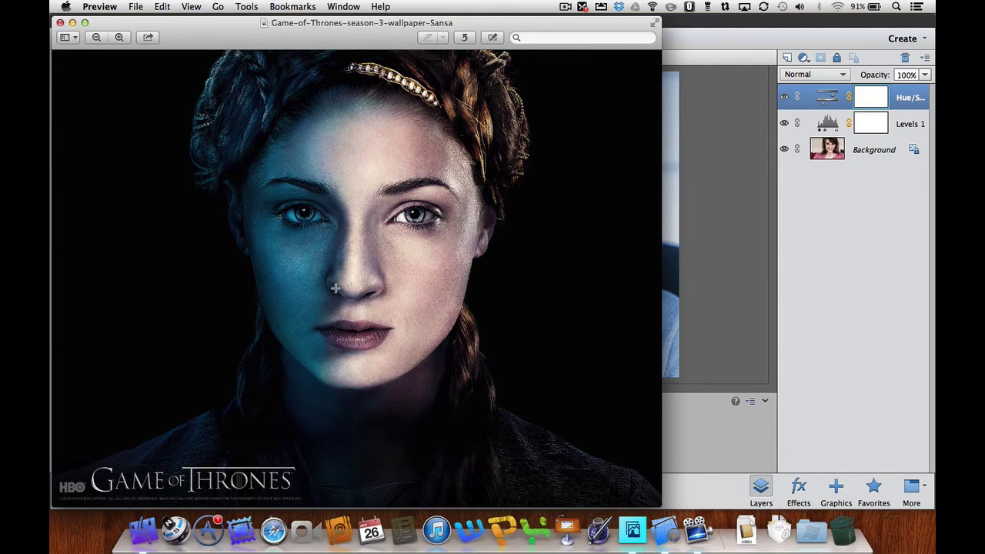
click(688, 46)
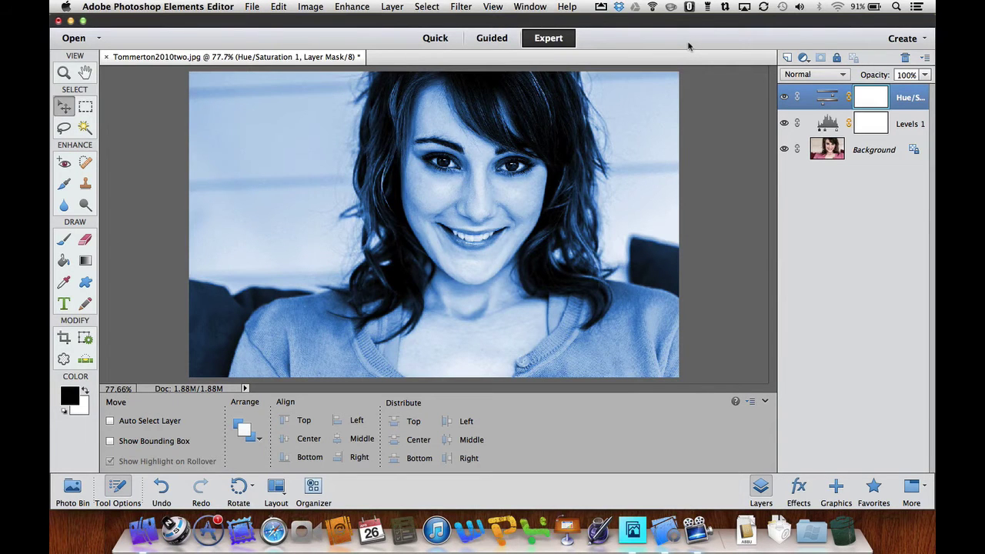
- Duplicate the Background layer and set up the Burn tool at Midtones, 80 px, 50%
click(827, 151)
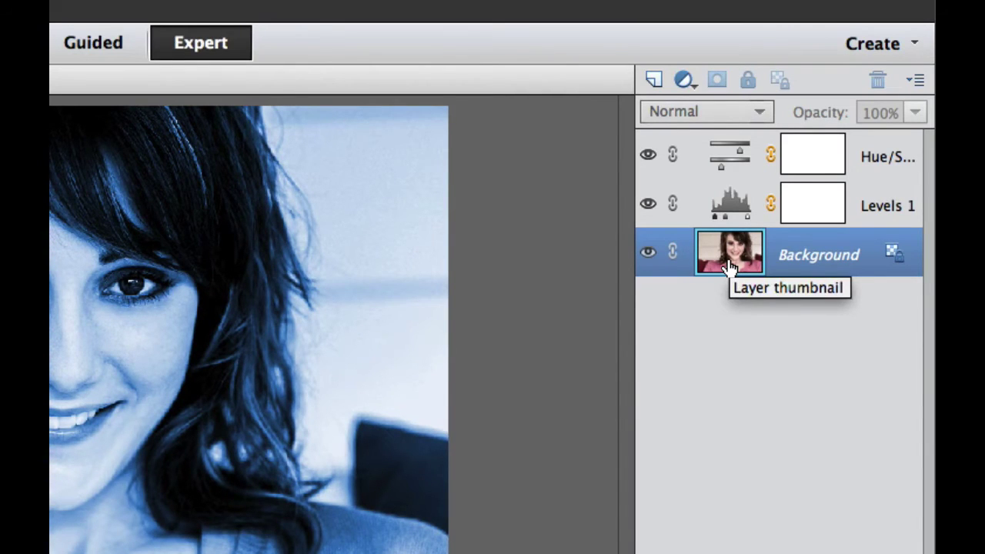
key(super+j)
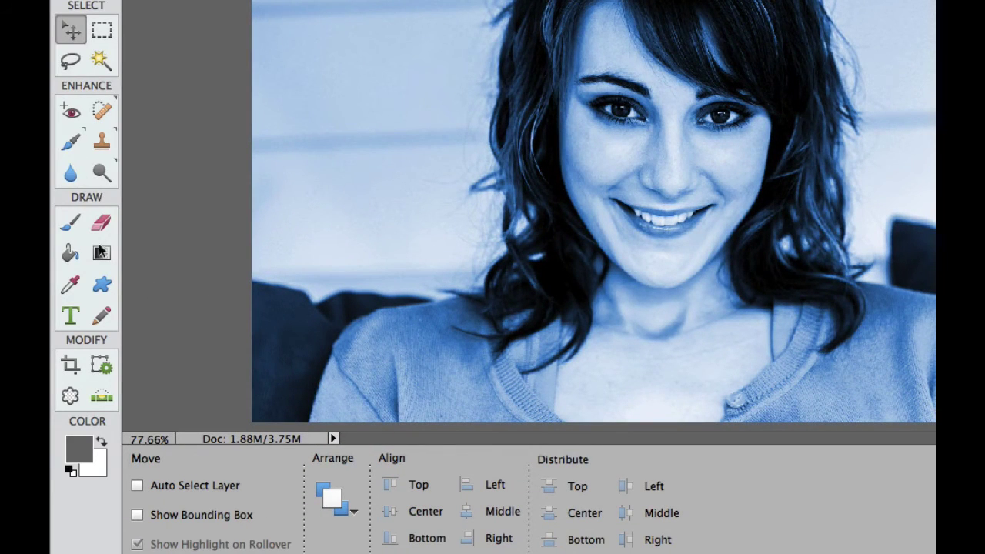
click(100, 174)
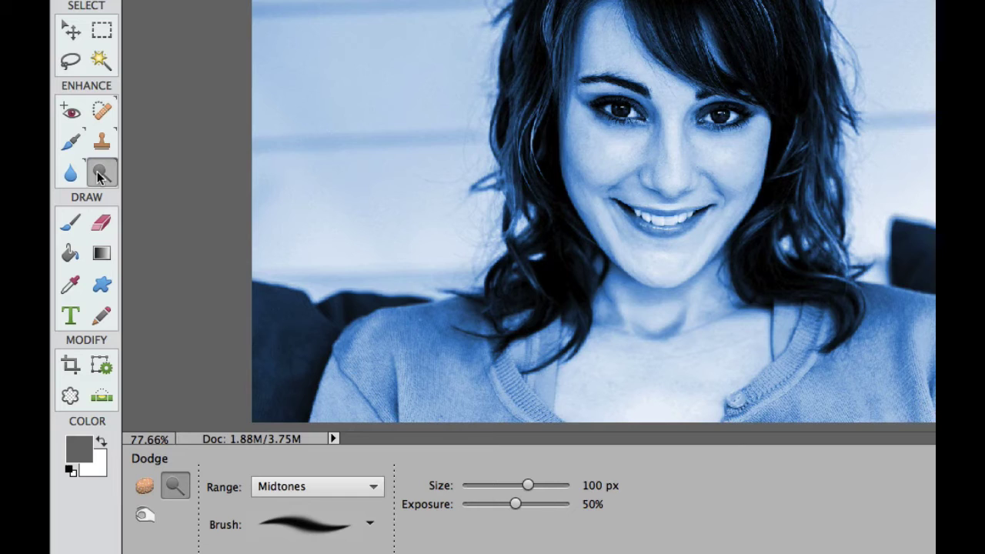
click(151, 520)
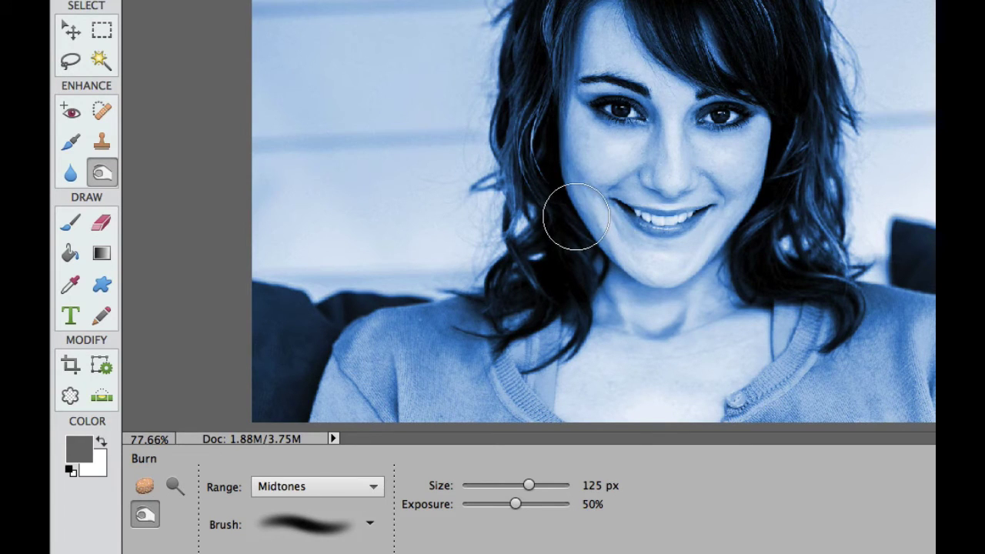
key(bracketleft)
key(bracketleft)
key(bracketleft)
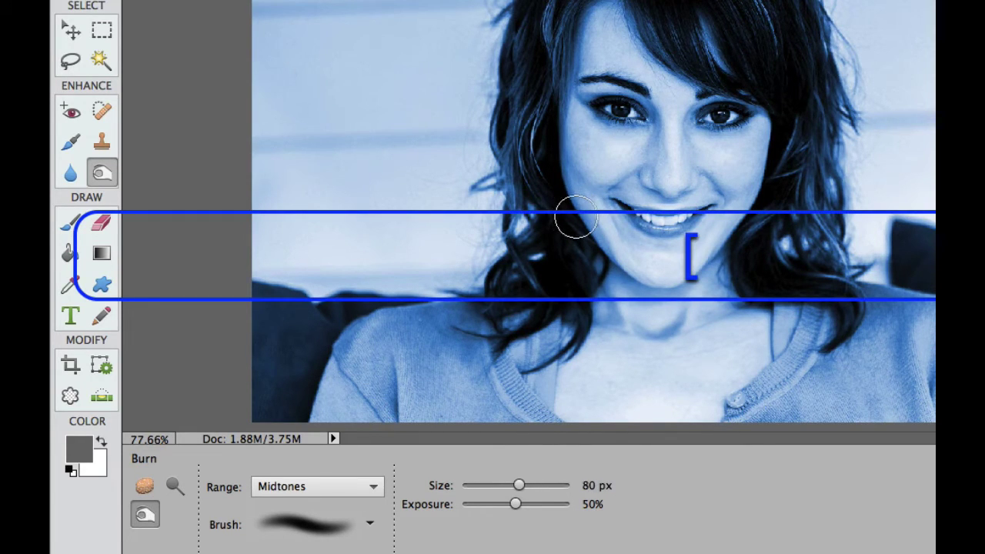
- Burn darker shading onto the cheeks, jawline, right eye corner, hair and nose
mouse_move(576, 217)
mouse_down()
mouse_move(638, 97)
mouse_move(648, 116)
mouse_move(614, 97)
mouse_move(634, 96)
mouse_move(602, 85)
mouse_move(644, 107)
mouse_move(639, 118)
mouse_move(602, 112)
mouse_move(790, 153)
mouse_up()
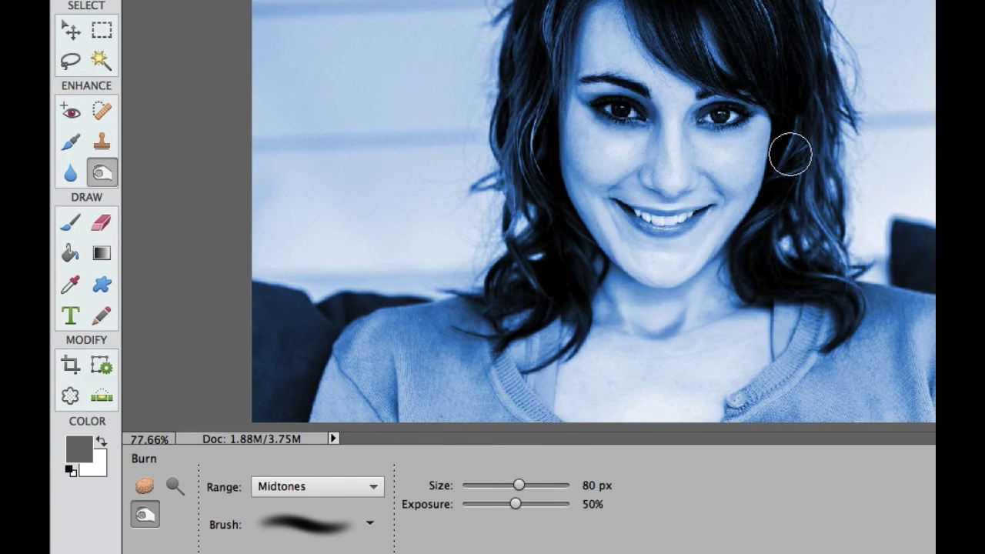
key(super+z)
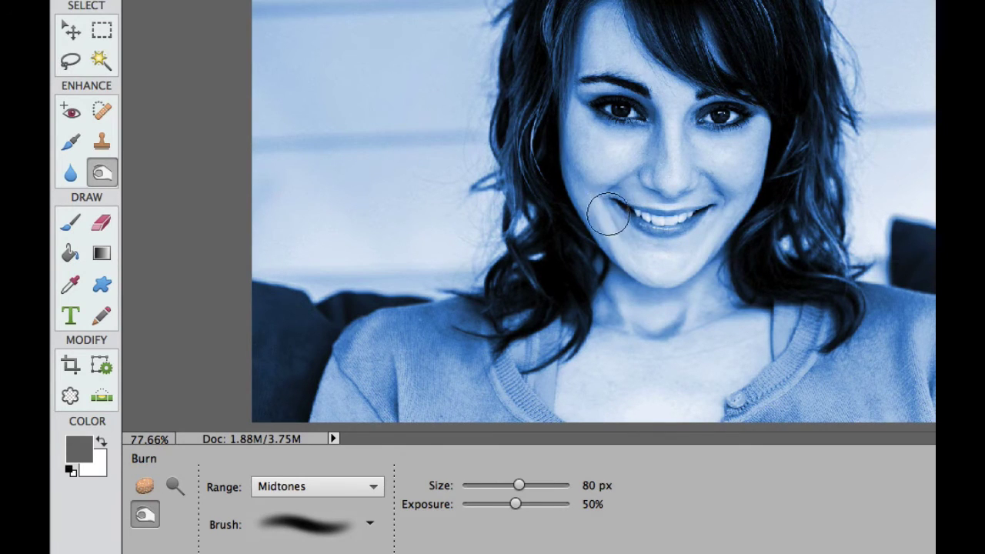
mouse_move(567, 165)
mouse_down()
mouse_move(564, 209)
mouse_move(620, 267)
mouse_move(586, 221)
mouse_move(702, 327)
mouse_move(686, 315)
mouse_move(650, 348)
mouse_move(628, 312)
mouse_move(631, 329)
mouse_move(614, 312)
mouse_move(618, 337)
mouse_move(576, 326)
mouse_move(551, 253)
mouse_move(628, 306)
mouse_move(697, 319)
mouse_move(699, 341)
mouse_move(761, 315)
mouse_up()
mouse_move(736, 187)
mouse_down()
mouse_move(718, 182)
mouse_move(725, 213)
mouse_up()
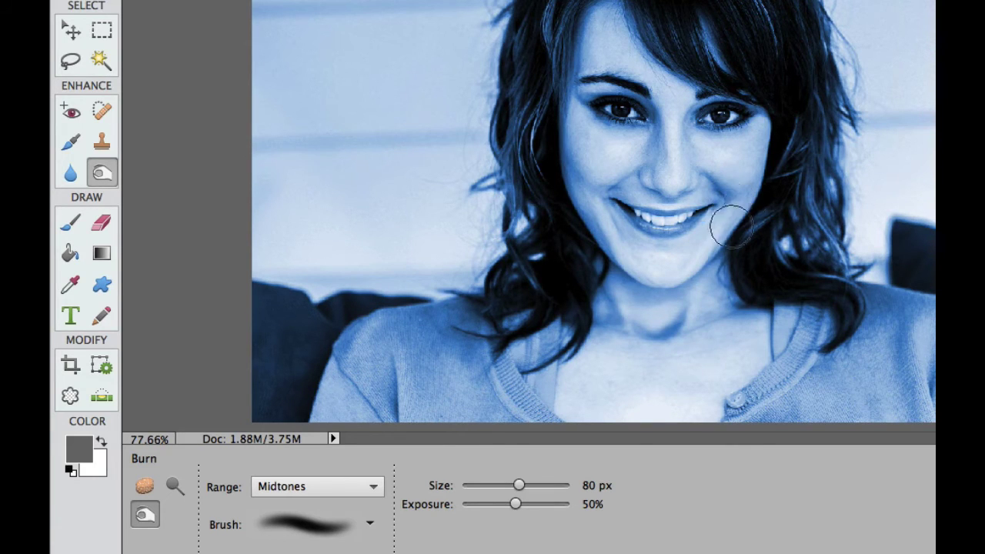
drag(768, 119, 760, 123)
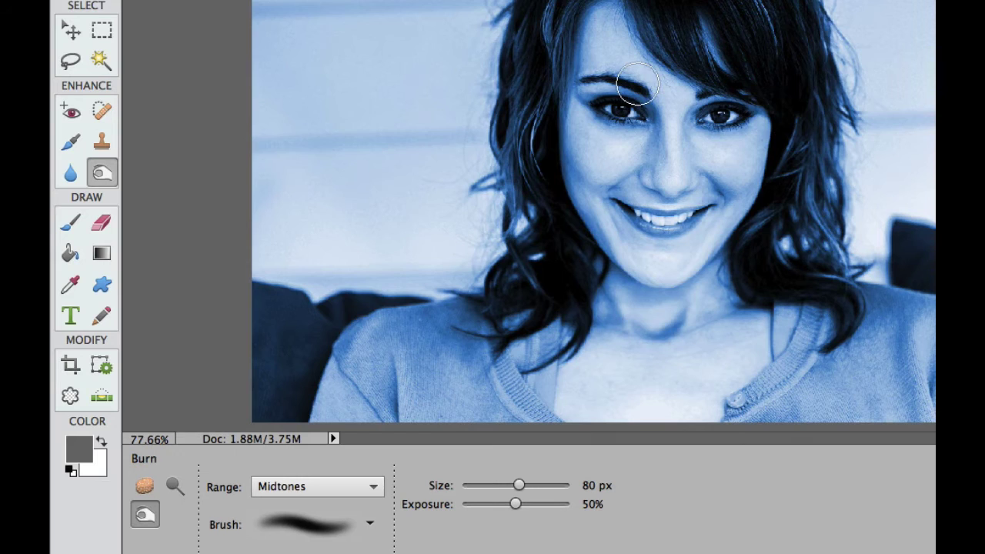
mouse_move(637, 86)
mouse_down()
mouse_move(564, 31)
mouse_move(604, 10)
mouse_move(563, 22)
mouse_move(564, 186)
mouse_move(586, 247)
mouse_move(574, 224)
mouse_up()
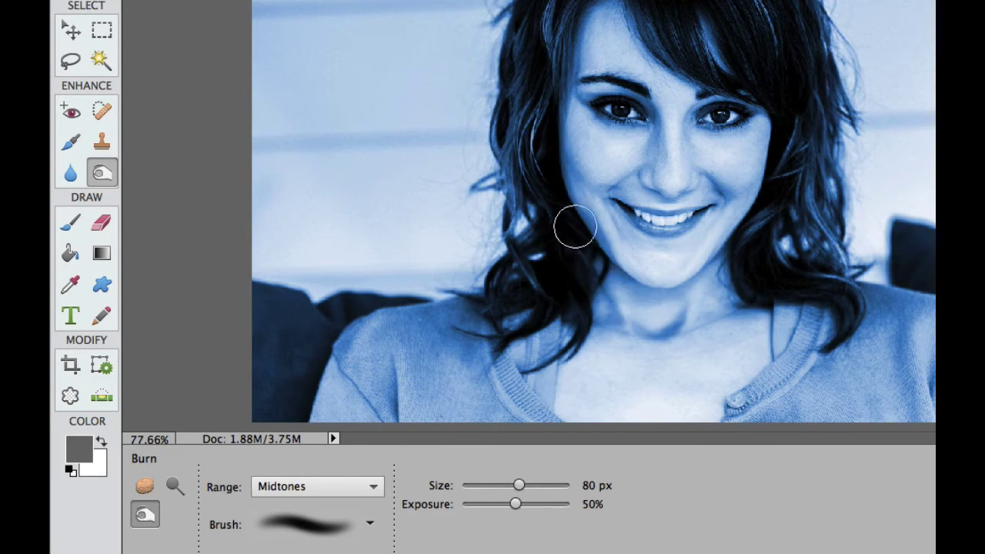
mouse_move(654, 171)
mouse_down()
mouse_move(657, 110)
mouse_move(672, 128)
mouse_move(641, 71)
mouse_move(666, 22)
mouse_move(649, 93)
mouse_move(667, 169)
mouse_move(631, 90)
mouse_move(644, 165)
mouse_move(619, 97)
mouse_move(675, 173)
mouse_move(710, 167)
mouse_move(787, 215)
mouse_move(720, 231)
mouse_move(714, 194)
mouse_move(638, 176)
mouse_move(780, 249)
mouse_up()
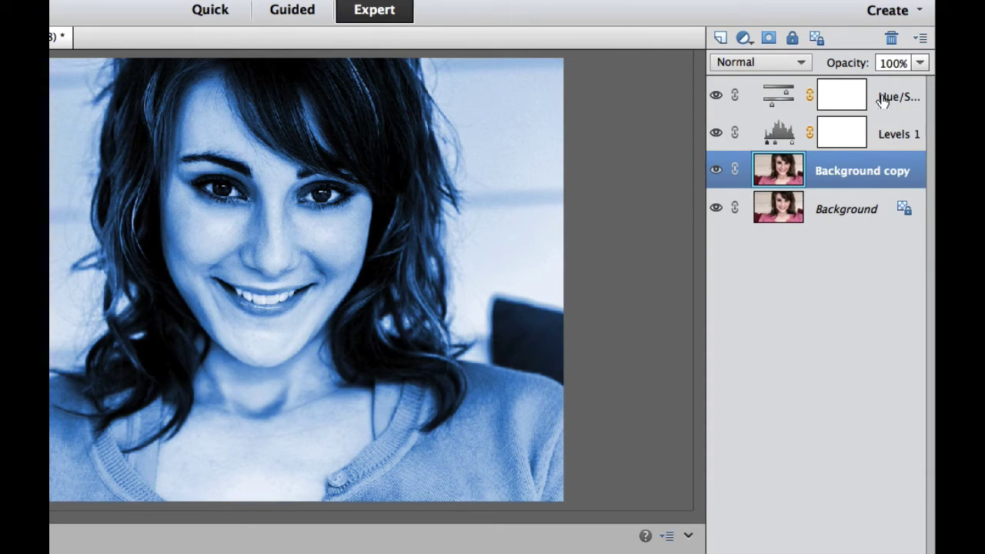
click(883, 98)
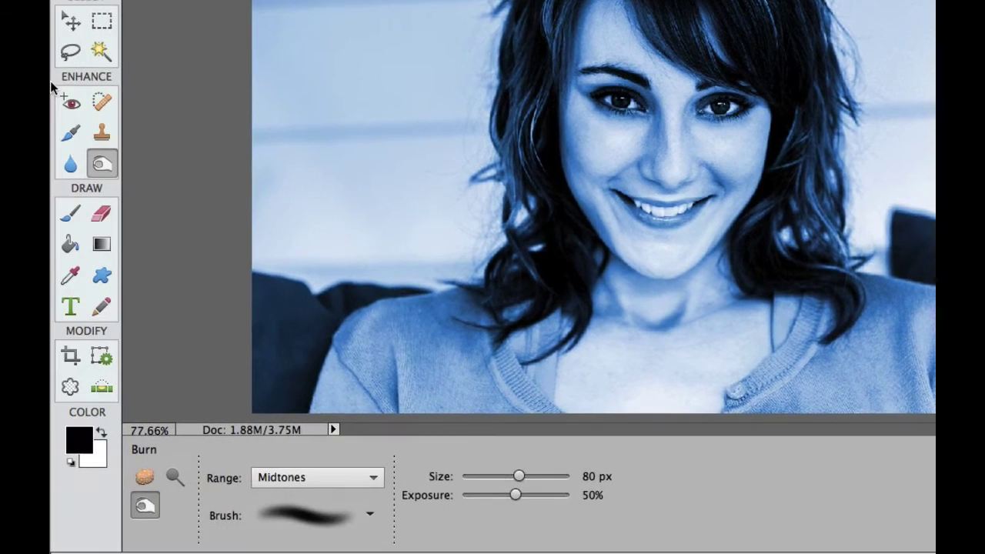
click(70, 216)
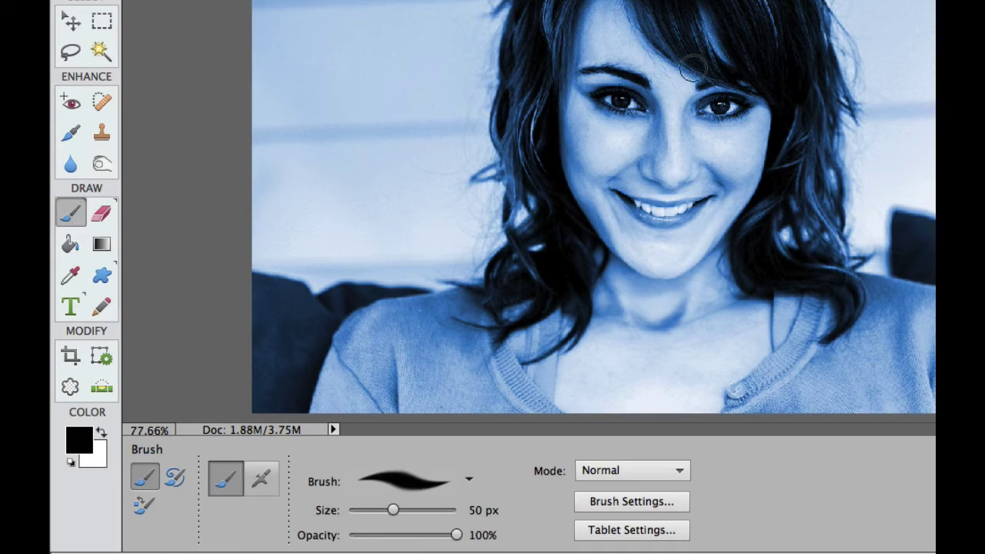
key(bracketright)
key(bracketright)
key(bracketright)
key(bracketright)
key(bracketright)
key(bracketright)
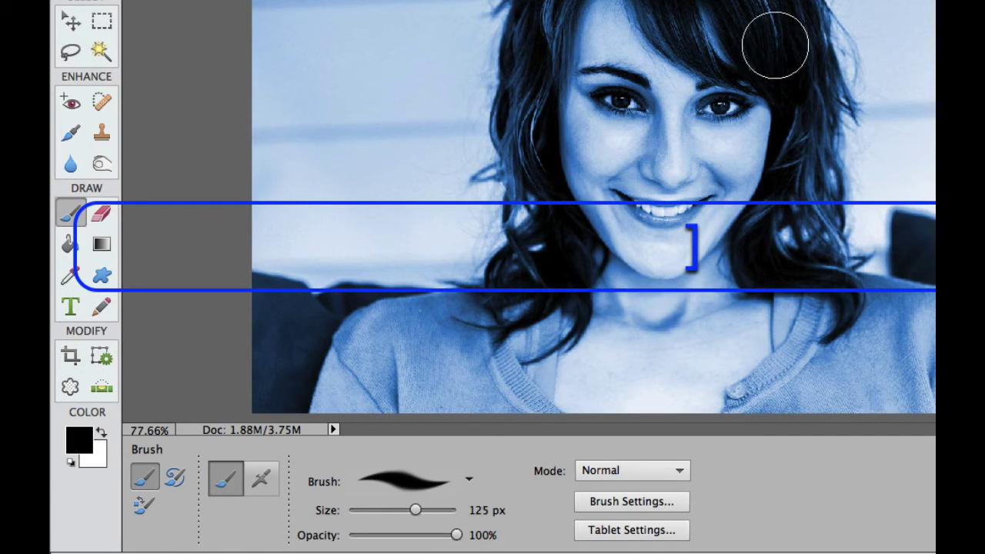
click(643, 509)
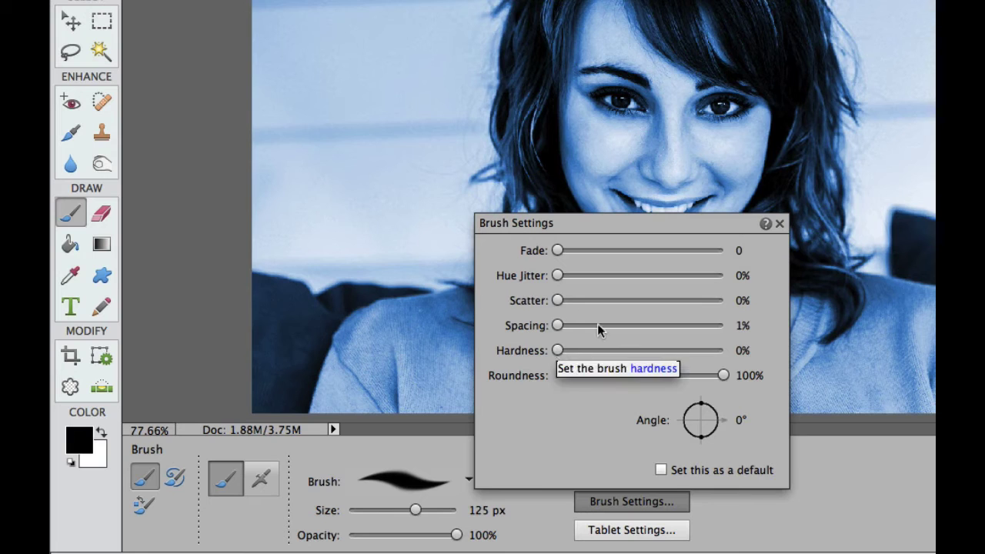
key(Escape)
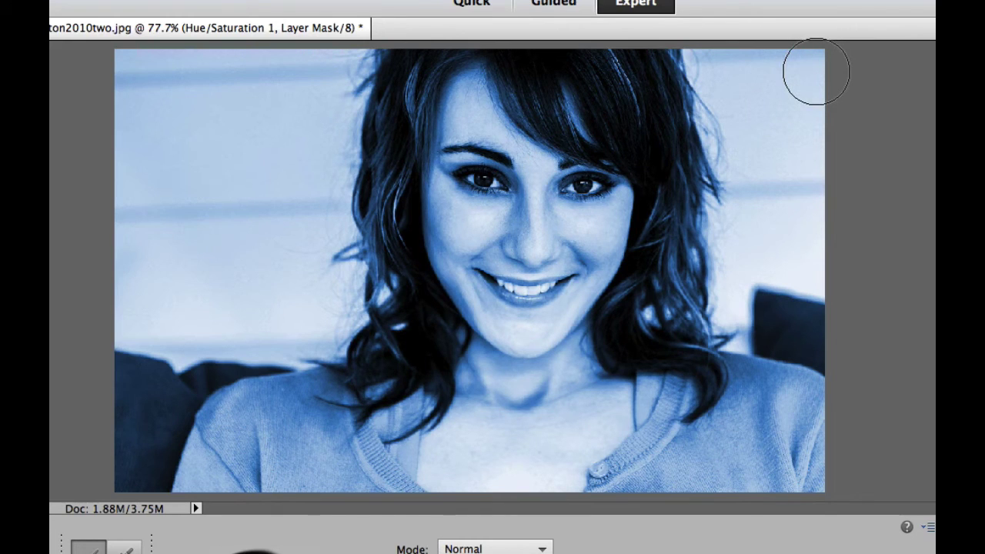
- Paint black on the Hue/Saturation mask over the top-right background, right mouth corner and right hair edge
mouse_move(817, 72)
mouse_down()
mouse_move(764, 71)
mouse_move(801, 107)
mouse_move(798, 147)
mouse_move(753, 167)
mouse_move(793, 218)
mouse_move(744, 255)
mouse_move(796, 252)
mouse_move(814, 309)
mouse_move(800, 437)
mouse_move(776, 449)
mouse_move(726, 280)
mouse_move(757, 422)
mouse_move(819, 449)
mouse_move(753, 465)
mouse_move(713, 457)
mouse_move(648, 483)
mouse_move(625, 477)
mouse_move(606, 433)
mouse_move(611, 451)
mouse_move(596, 488)
mouse_move(582, 485)
mouse_move(629, 415)
mouse_move(653, 281)
mouse_move(645, 224)
mouse_move(609, 184)
mouse_move(572, 169)
mouse_move(571, 269)
mouse_move(570, 139)
mouse_move(538, 100)
mouse_move(538, 76)
mouse_move(566, 68)
mouse_move(557, 85)
mouse_move(629, 153)
mouse_move(554, 88)
mouse_move(612, 124)
mouse_up()
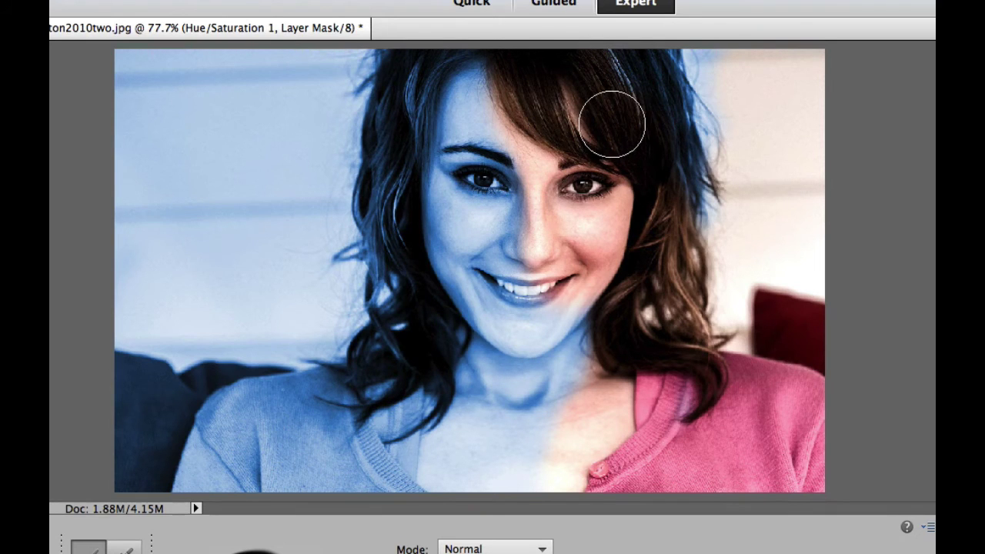
mouse_move(587, 263)
mouse_down()
mouse_move(578, 297)
mouse_move(563, 293)
mouse_move(580, 326)
mouse_move(574, 351)
mouse_move(538, 367)
mouse_move(548, 496)
mouse_up()
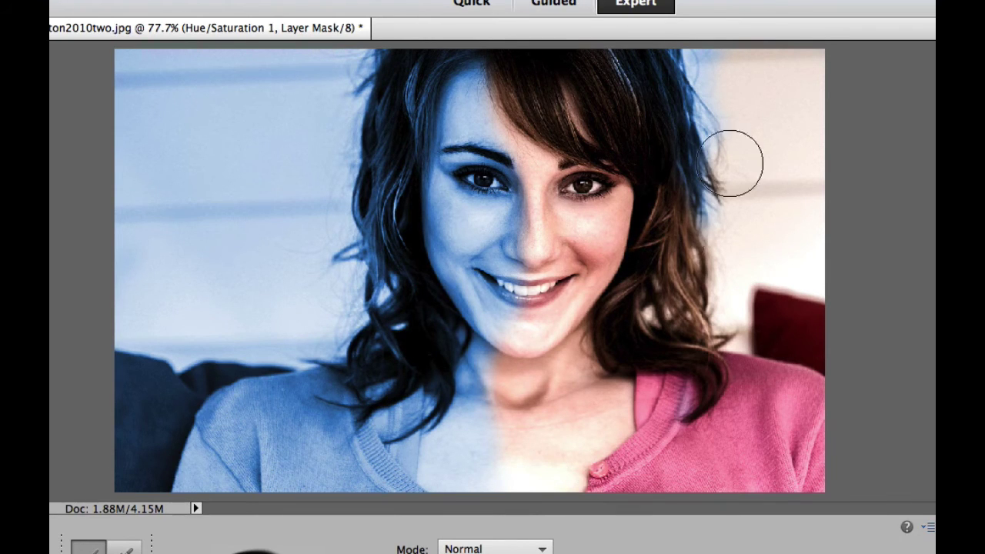
mouse_move(758, 84)
mouse_down()
mouse_move(711, 198)
mouse_move(700, 12)
mouse_up()
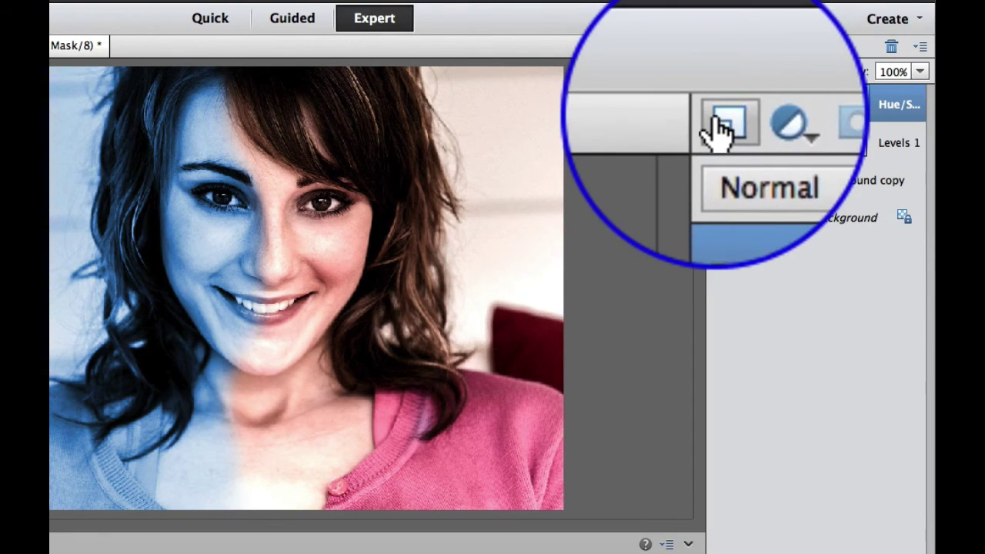
- Add an empty Layer 1, set the foreground to mid-gray 6e6e6e, and shrink the brush to 50 px
click(720, 131)
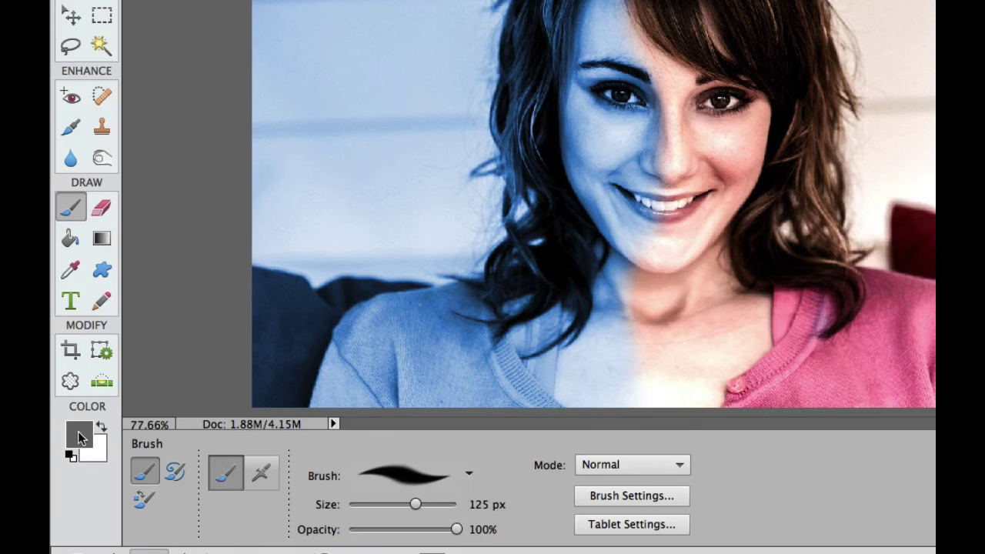
click(79, 434)
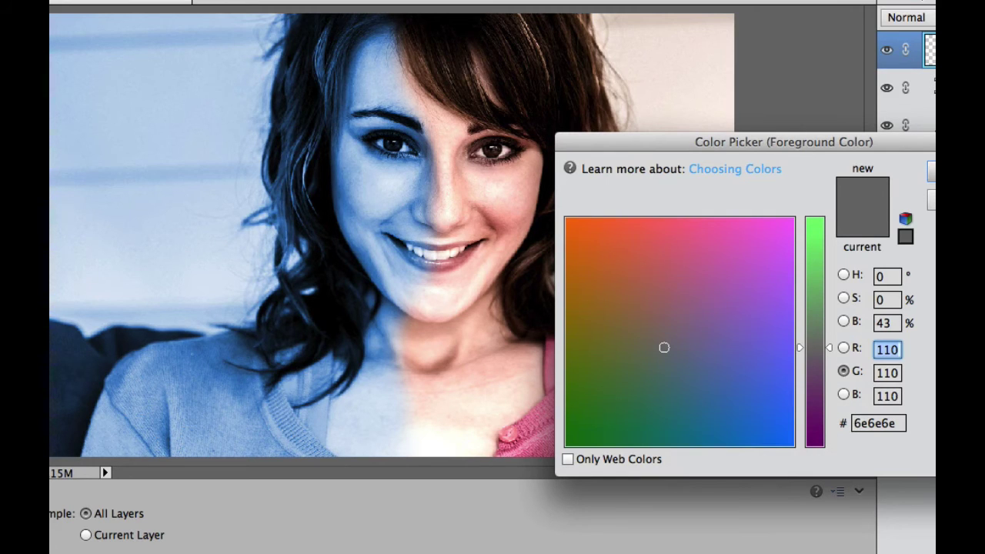
key(Return)
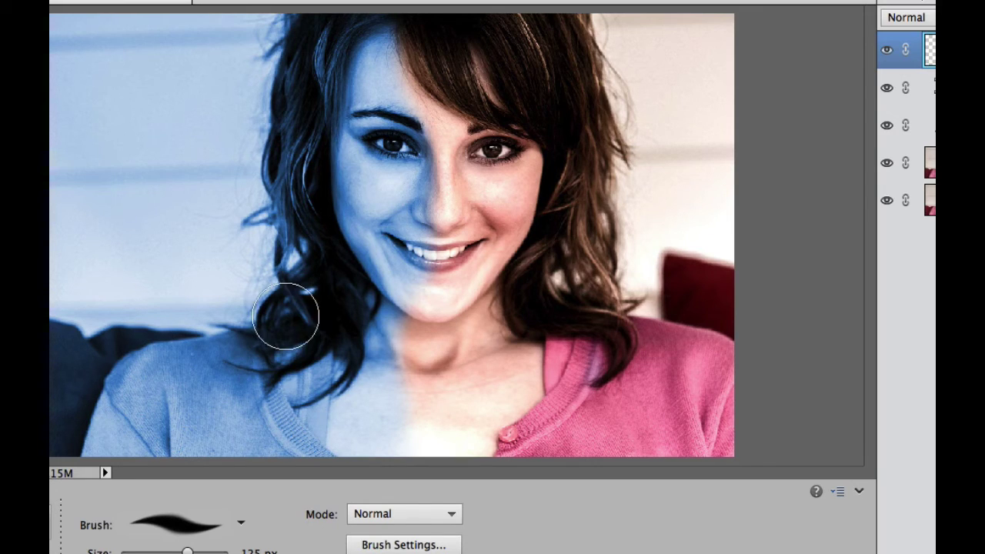
key(bracketleft)
key(bracketleft)
key(bracketleft)
key(bracketleft)
key(bracketleft)
key(bracketleft)
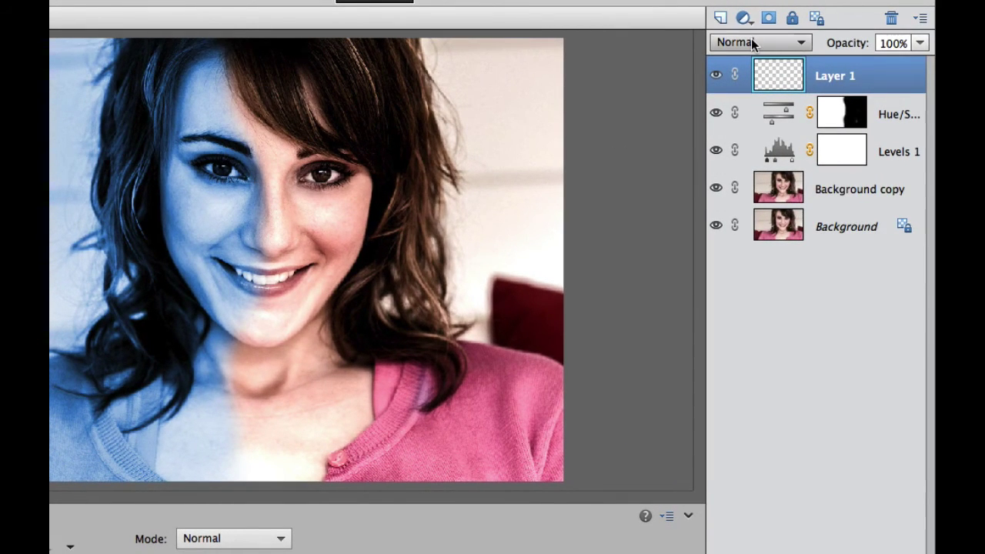
- Set Layer 1 to Overlay and paint contrast around the left eye, nose, right cheek and smile crease
click(751, 43)
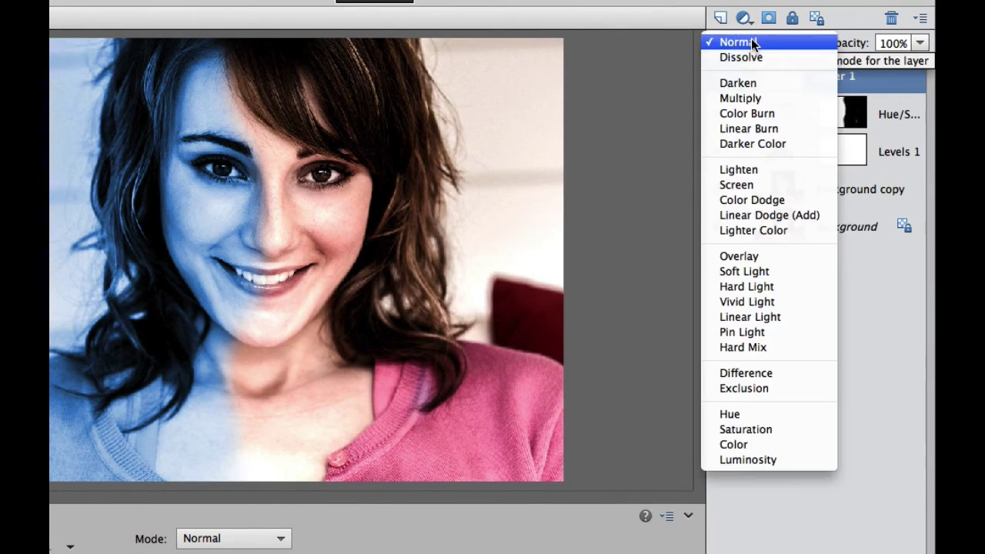
click(765, 260)
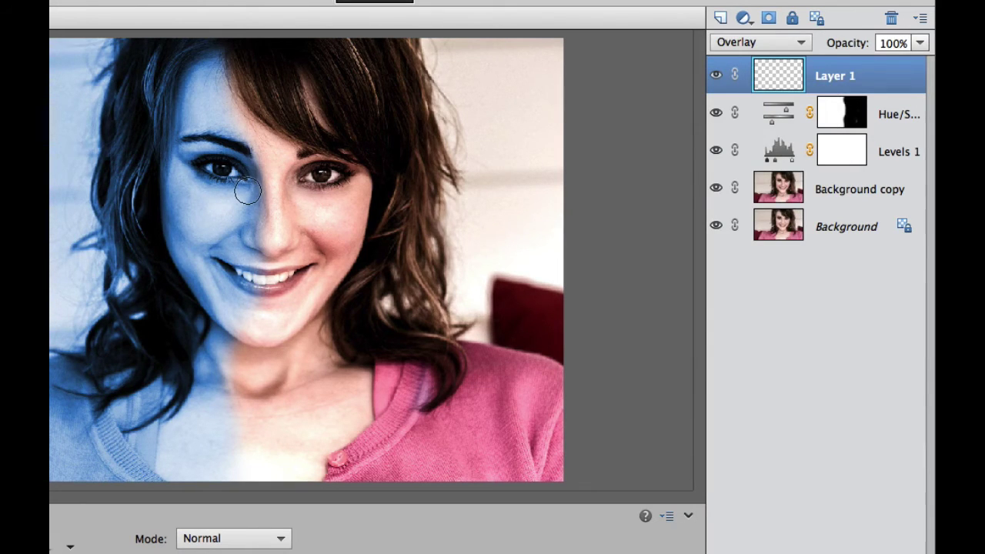
mouse_move(248, 192)
mouse_down()
mouse_move(200, 175)
mouse_move(234, 167)
mouse_move(242, 171)
mouse_move(175, 166)
mouse_move(176, 254)
mouse_move(158, 193)
mouse_move(189, 249)
mouse_move(243, 244)
mouse_move(250, 229)
mouse_move(206, 254)
mouse_move(243, 237)
mouse_up()
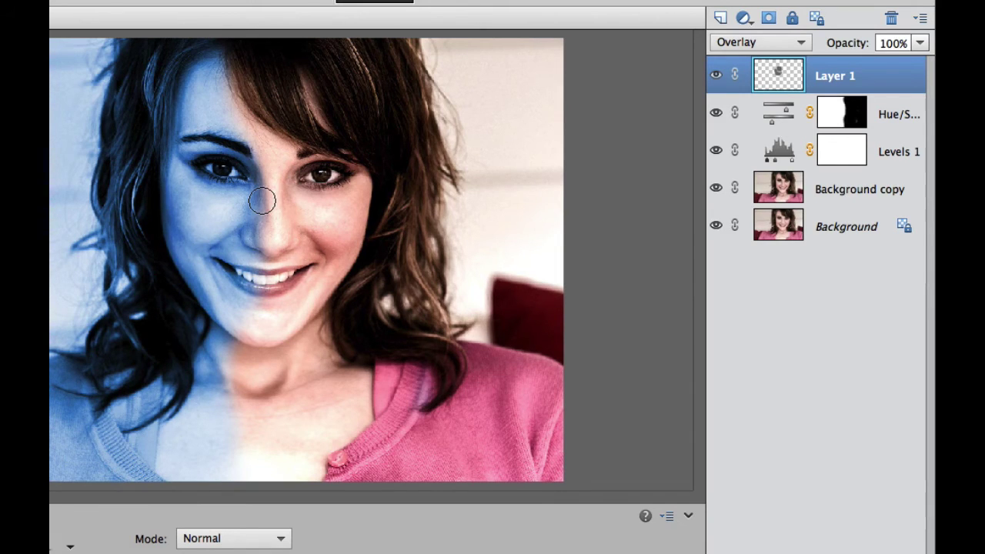
mouse_move(262, 200)
mouse_down()
mouse_move(198, 265)
mouse_move(213, 290)
mouse_move(199, 297)
mouse_move(161, 211)
mouse_move(178, 220)
mouse_move(178, 195)
mouse_move(169, 223)
mouse_up()
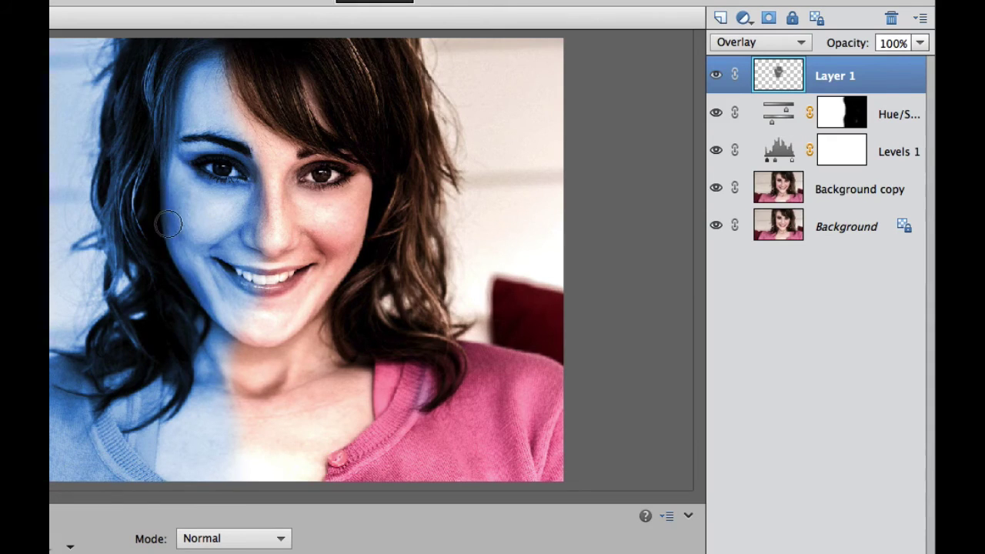
mouse_move(334, 246)
mouse_down()
mouse_move(320, 272)
mouse_move(349, 250)
mouse_move(351, 273)
mouse_move(306, 336)
mouse_move(317, 318)
mouse_move(280, 344)
mouse_move(276, 386)
mouse_move(234, 387)
mouse_move(222, 361)
mouse_move(339, 342)
mouse_move(344, 378)
mouse_move(354, 364)
mouse_move(298, 390)
mouse_move(341, 374)
mouse_move(311, 393)
mouse_up()
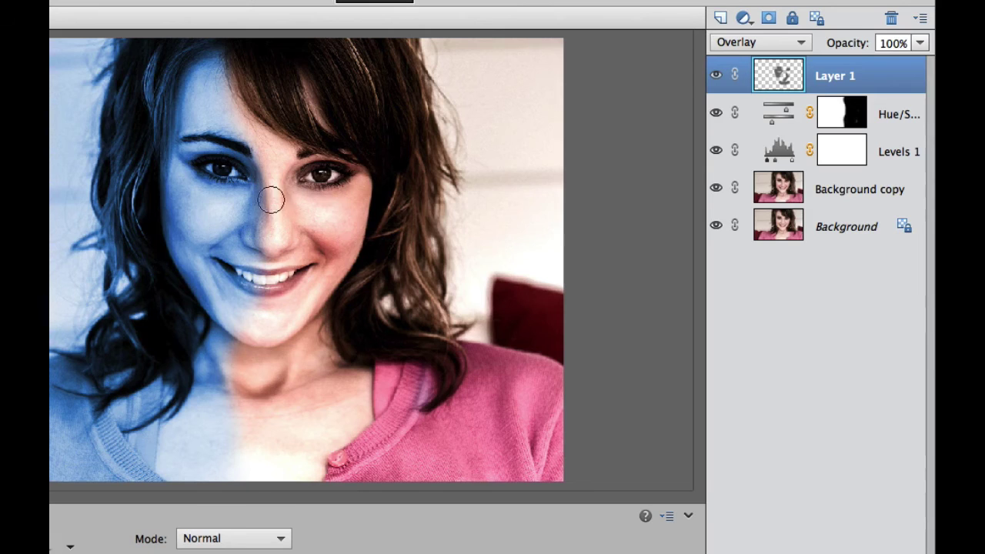
mouse_move(266, 195)
mouse_down()
mouse_move(290, 171)
mouse_move(284, 207)
mouse_move(268, 210)
mouse_move(260, 196)
mouse_move(255, 226)
mouse_move(211, 247)
mouse_move(159, 210)
mouse_move(176, 241)
mouse_move(165, 121)
mouse_move(221, 55)
mouse_move(226, 250)
mouse_move(246, 234)
mouse_move(220, 250)
mouse_move(267, 176)
mouse_move(236, 286)
mouse_move(217, 277)
mouse_move(224, 329)
mouse_move(180, 261)
mouse_move(167, 174)
mouse_up()
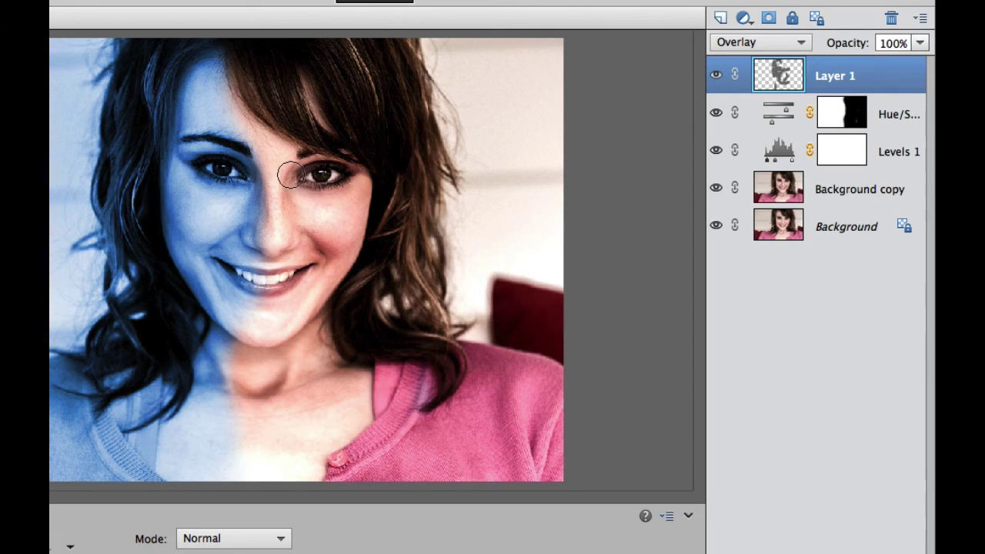
drag(289, 205, 293, 227)
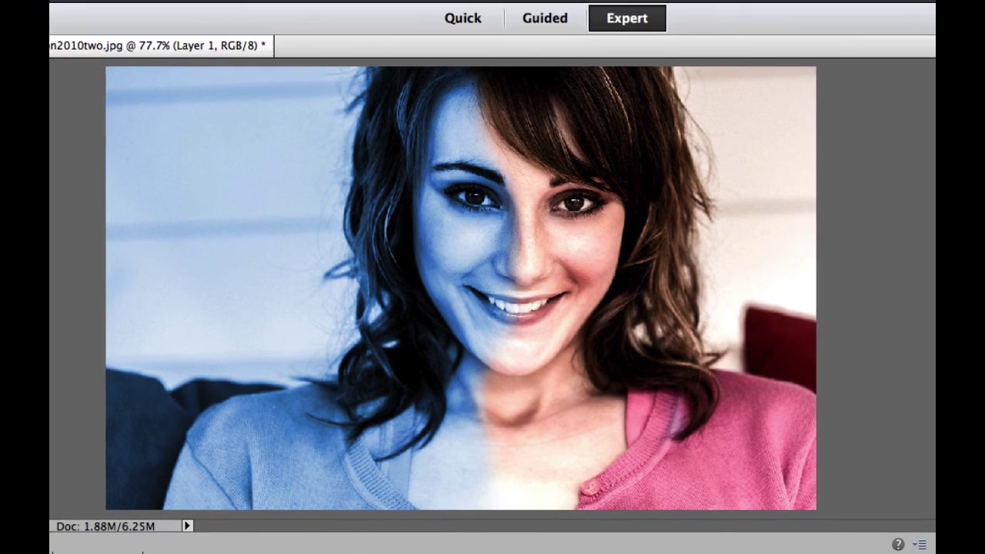
key(super+Tab)
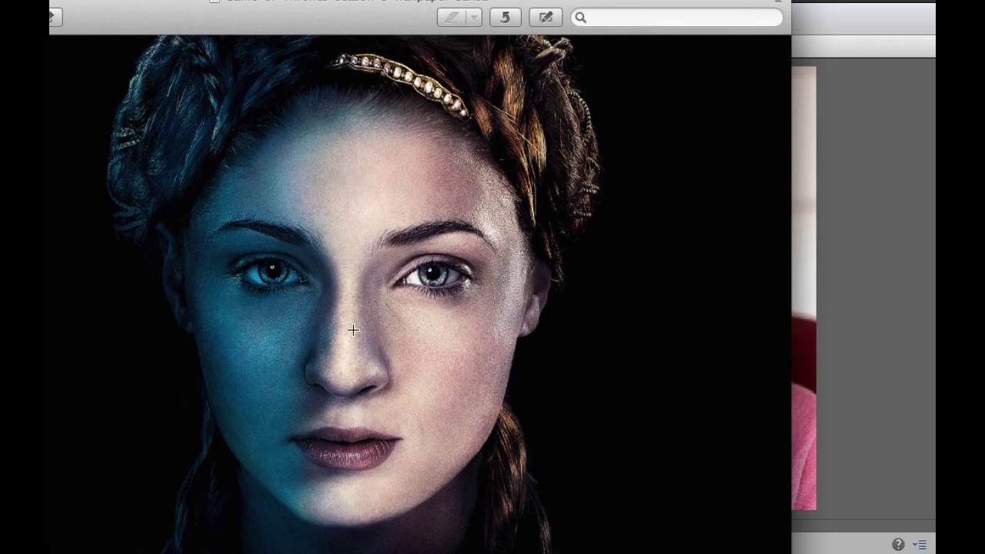
click(838, 19)
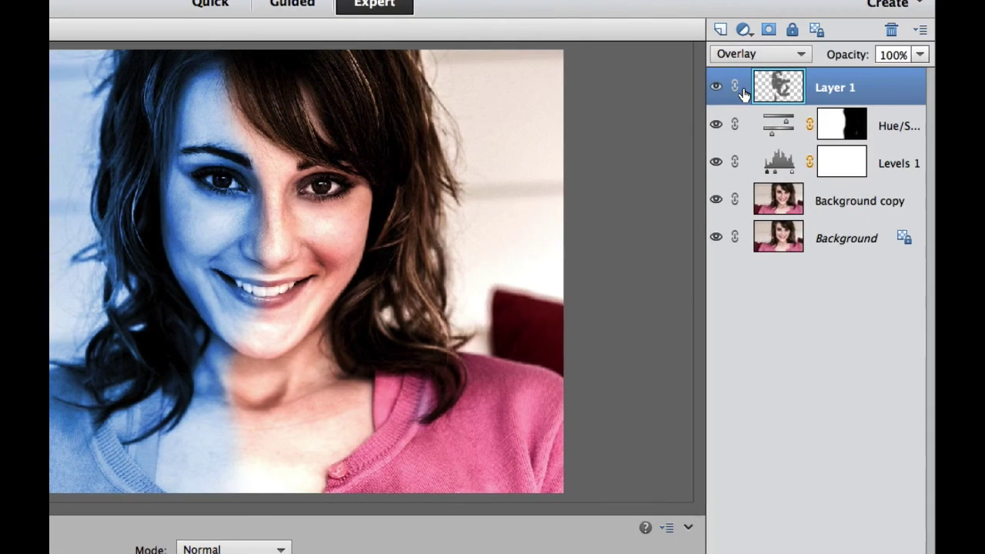
- On the Hue/Saturation mask, paint at 83% opacity along the hair beside the left cheek
click(899, 134)
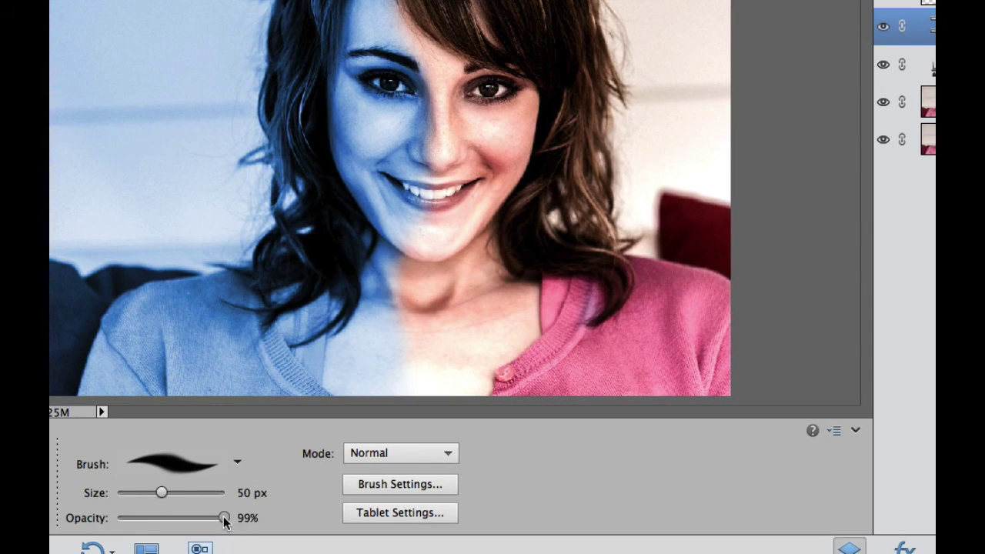
drag(225, 522, 124, 522)
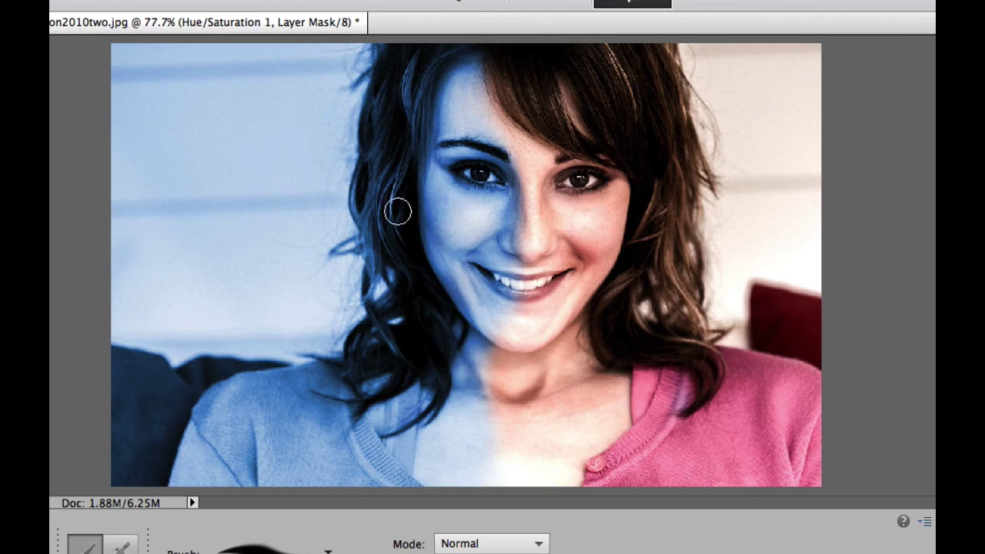
drag(389, 198, 402, 173)
drag(364, 227, 367, 321)
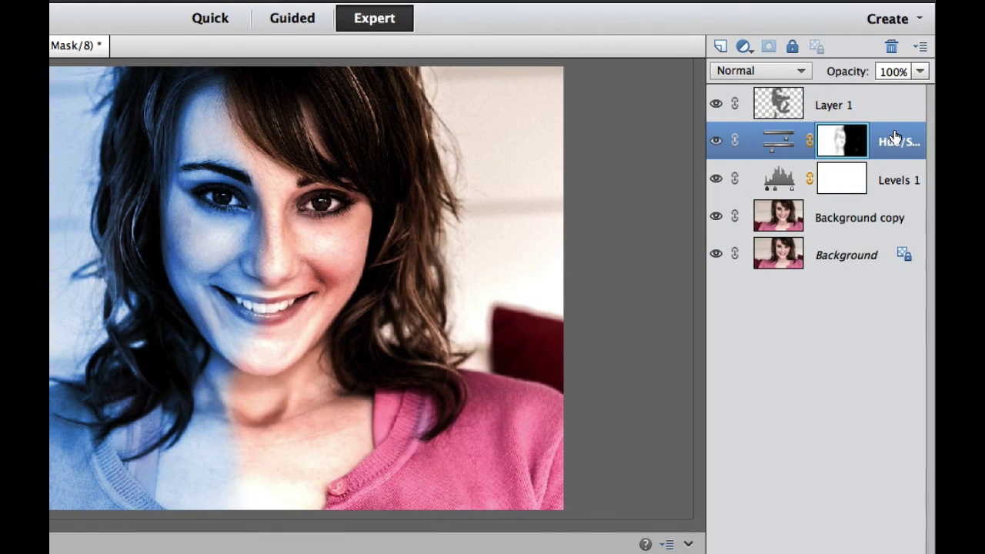
- Duplicate the blue Hue/Saturation colorize layer and lower the copy's opacity to 90%
key(super)
key(super+j)
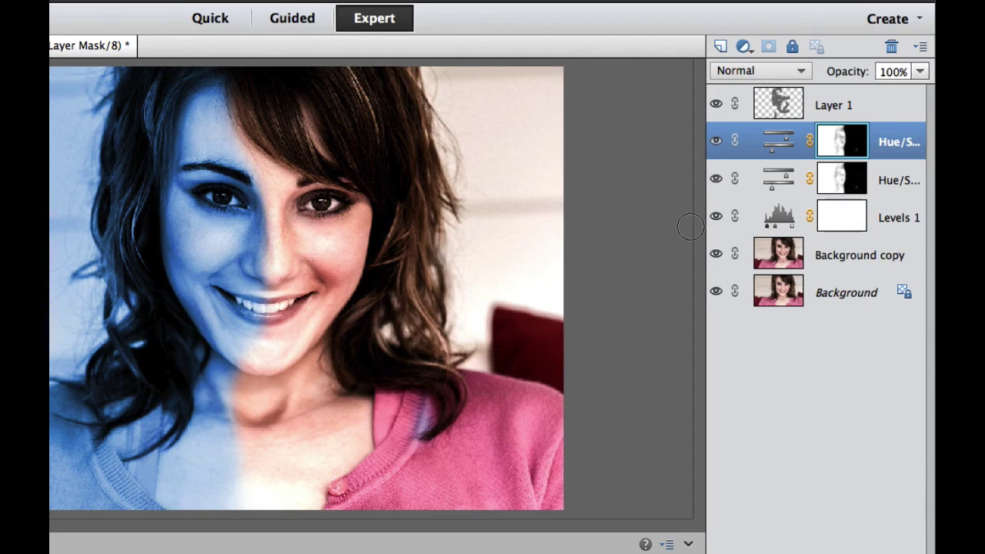
click(923, 70)
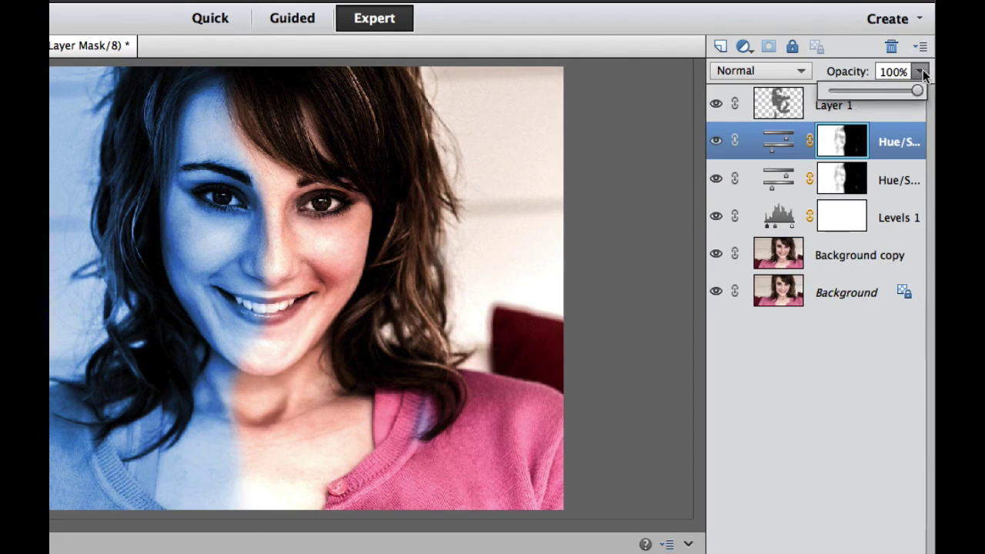
drag(917, 92, 880, 90)
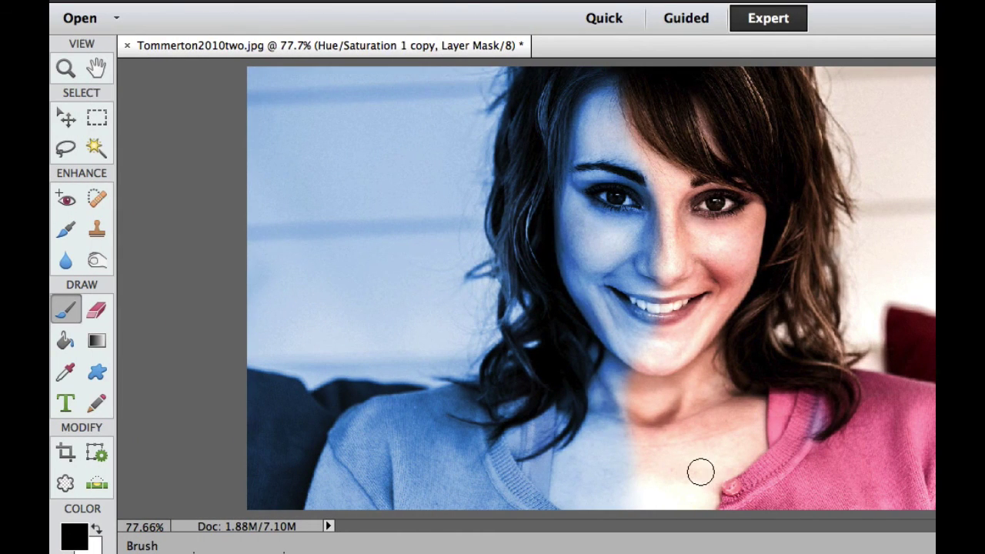
- Crop the portrait to a tall frame around the face and hair, blue side left, natural right
click(68, 456)
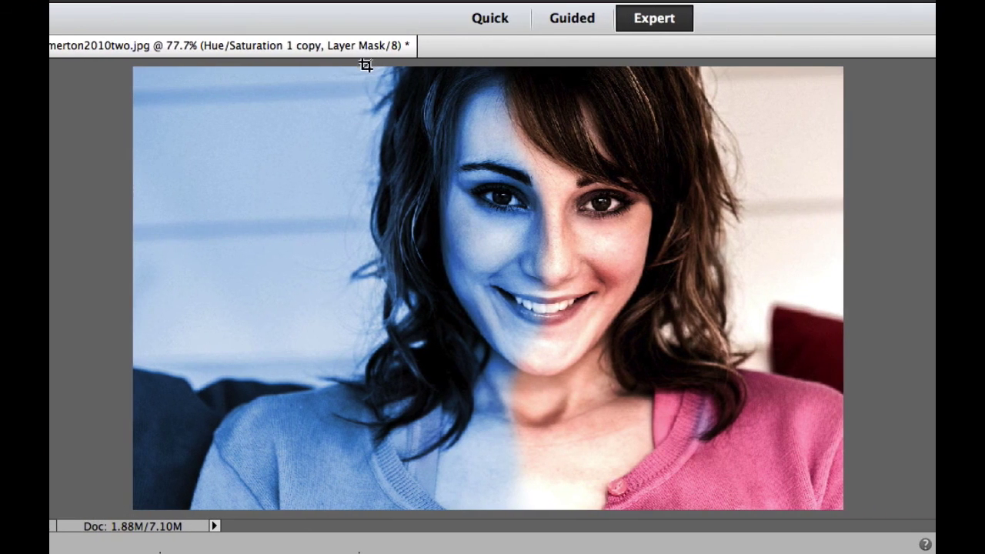
drag(366, 66, 738, 458)
key(Return)
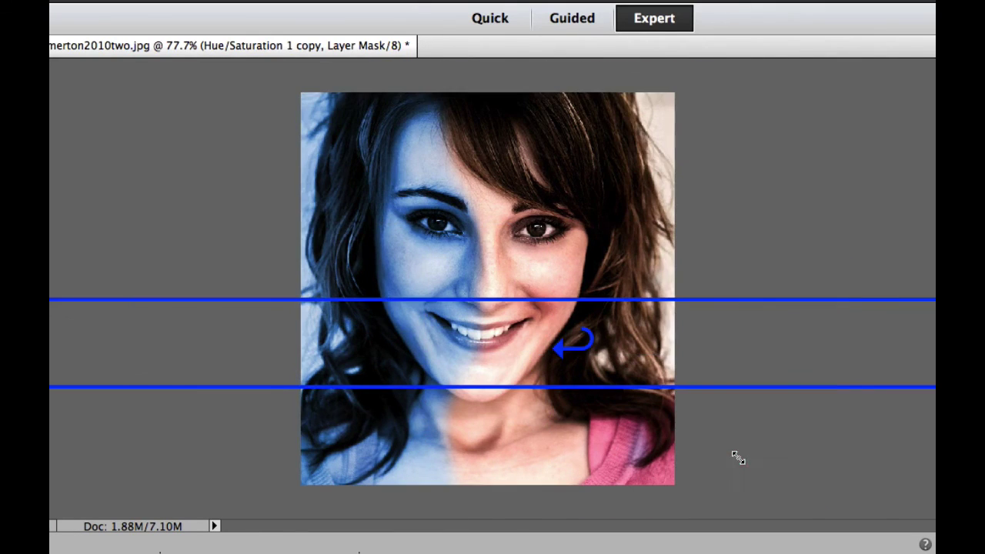